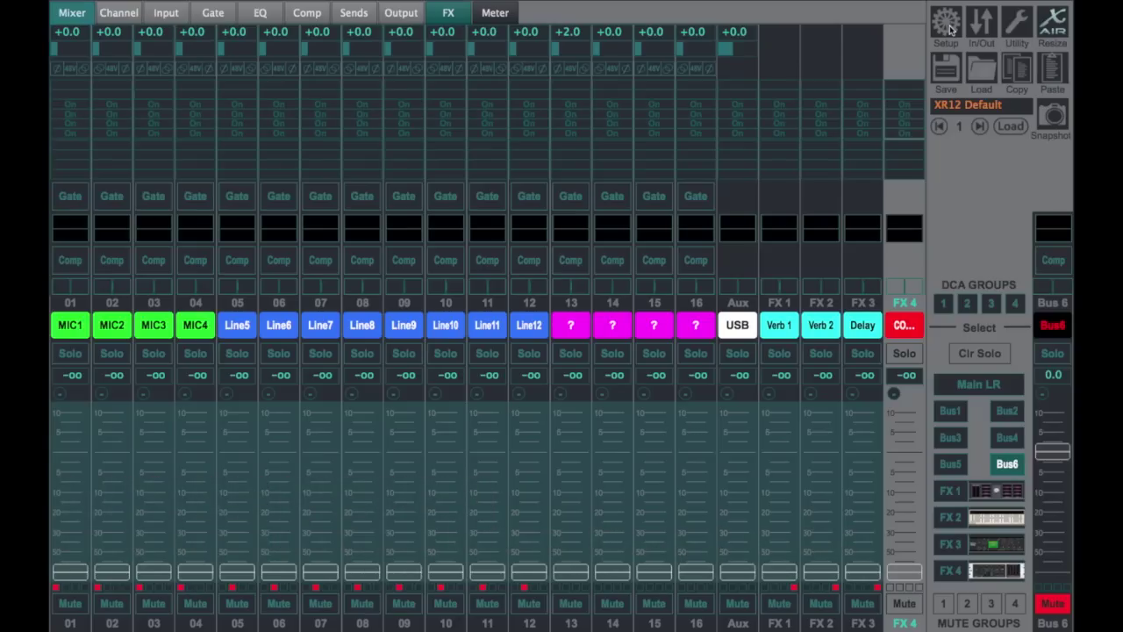
- Look over the mixer connection setup page and close it
{"action": "left_click", "coordinate": [948, 26]}
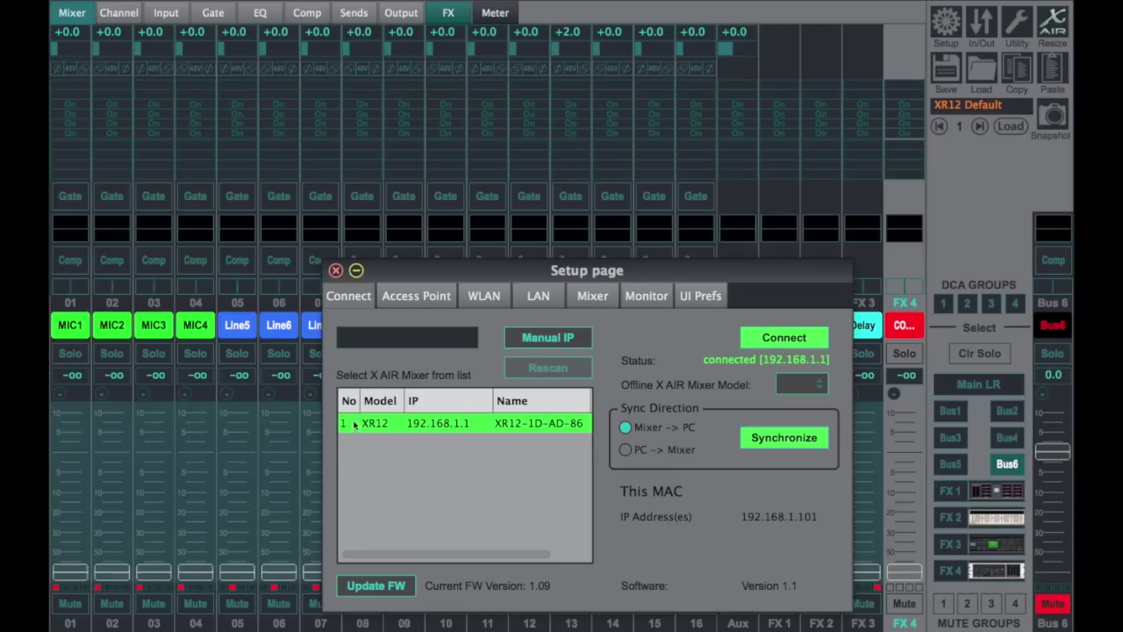
{"action": "scroll", "coordinate": [360, 424], "scroll_direction": "right", "scroll_amount": 1}
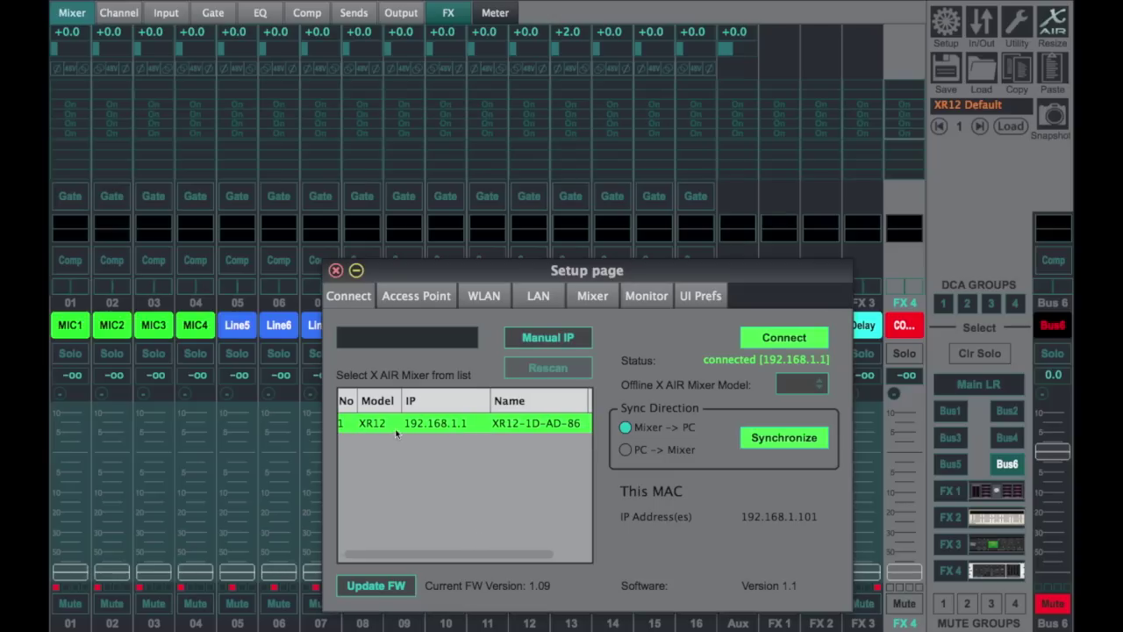
{"action": "left_click", "coordinate": [335, 270]}
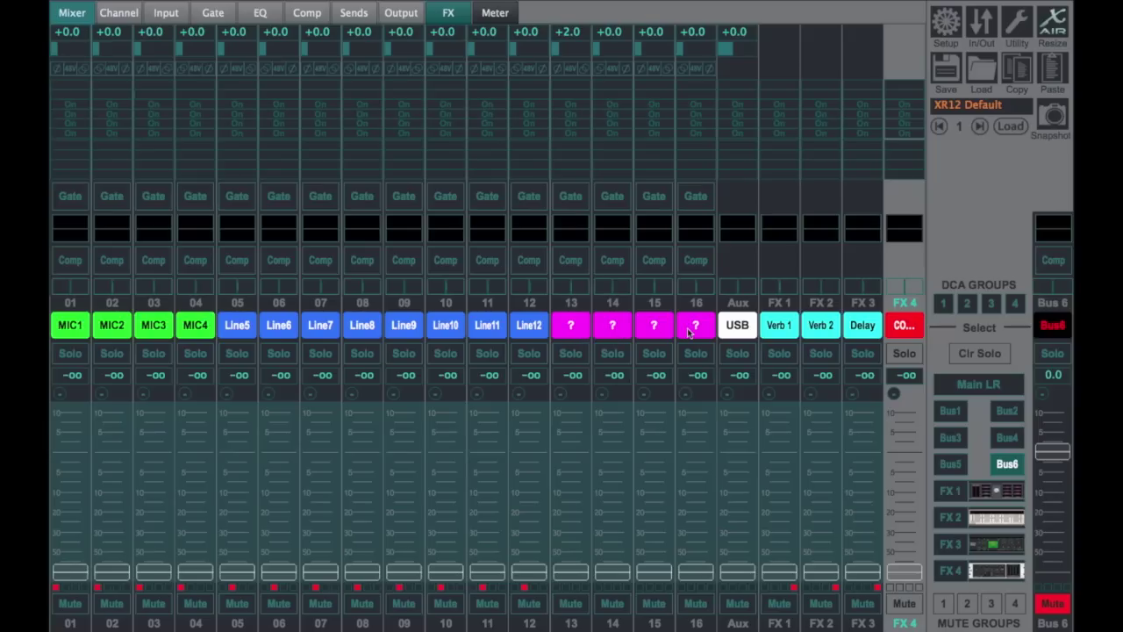
- Change channel 13's analog input source from INP 13 to INP 01
{"action": "left_click", "coordinate": [571, 326]}
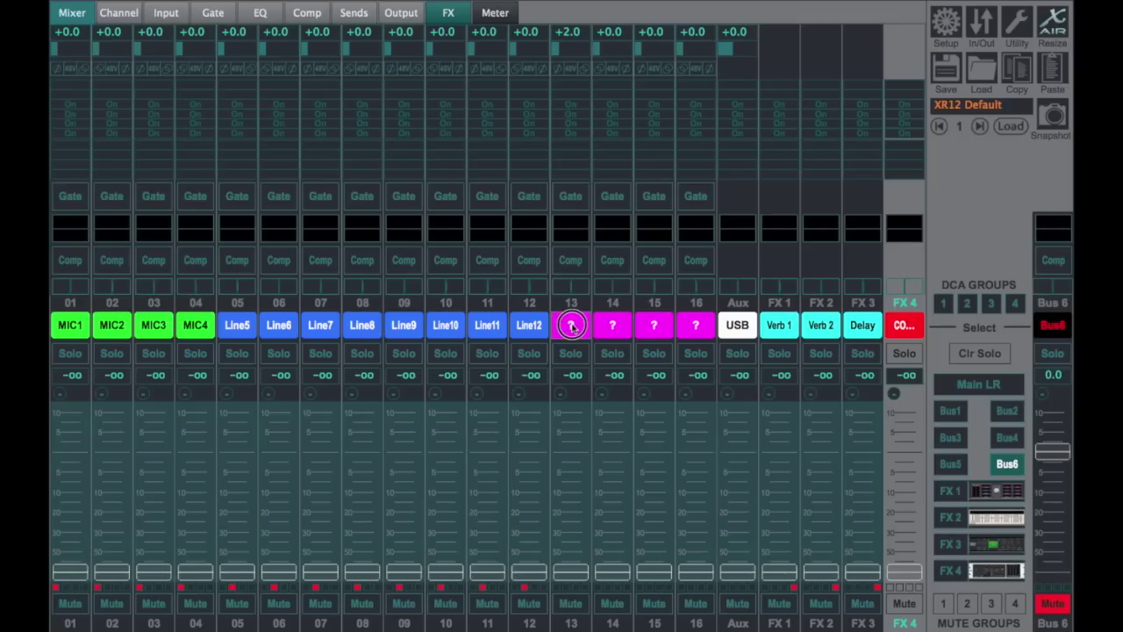
{"action": "left_click", "coordinate": [125, 14]}
{"action": "left_click", "coordinate": [162, 16]}
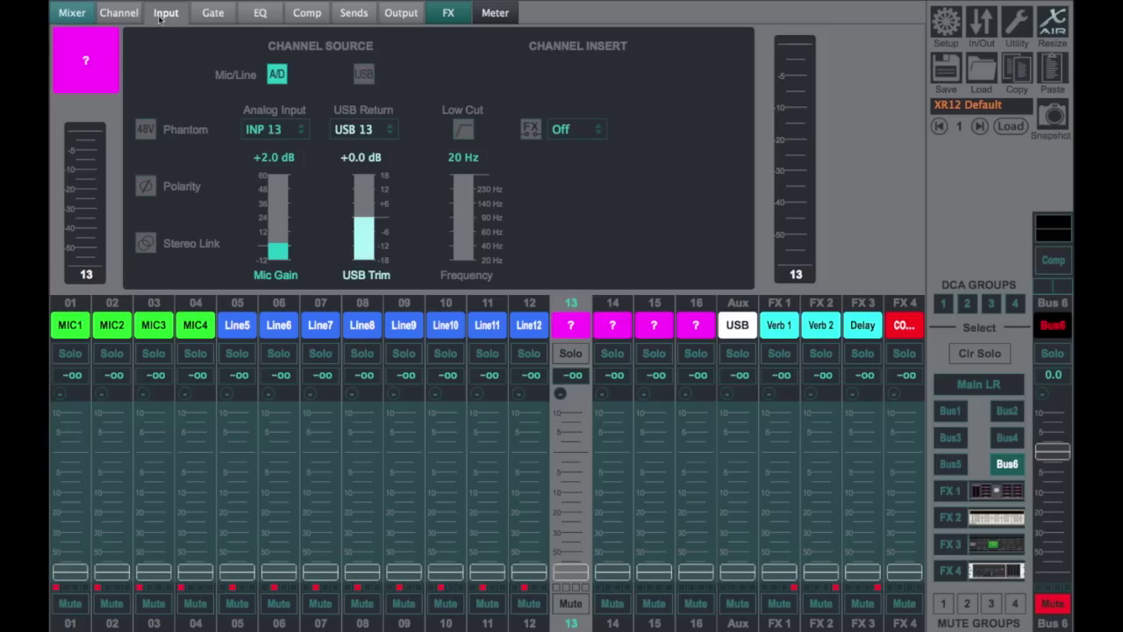
{"action": "left_click", "coordinate": [299, 130]}
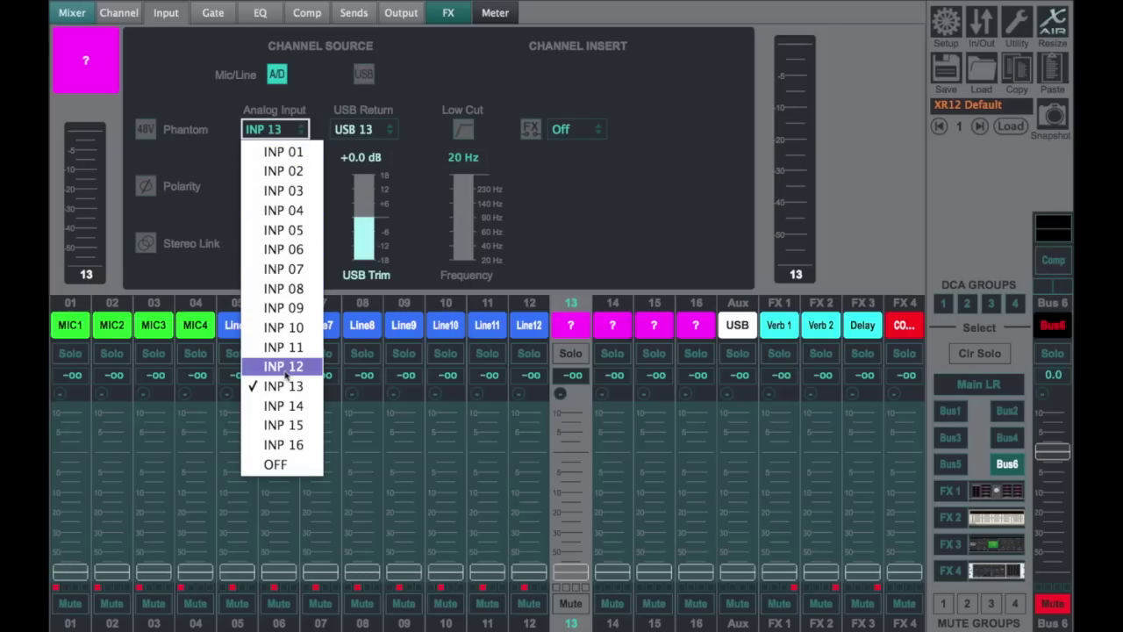
{"action": "left_click", "coordinate": [293, 152]}
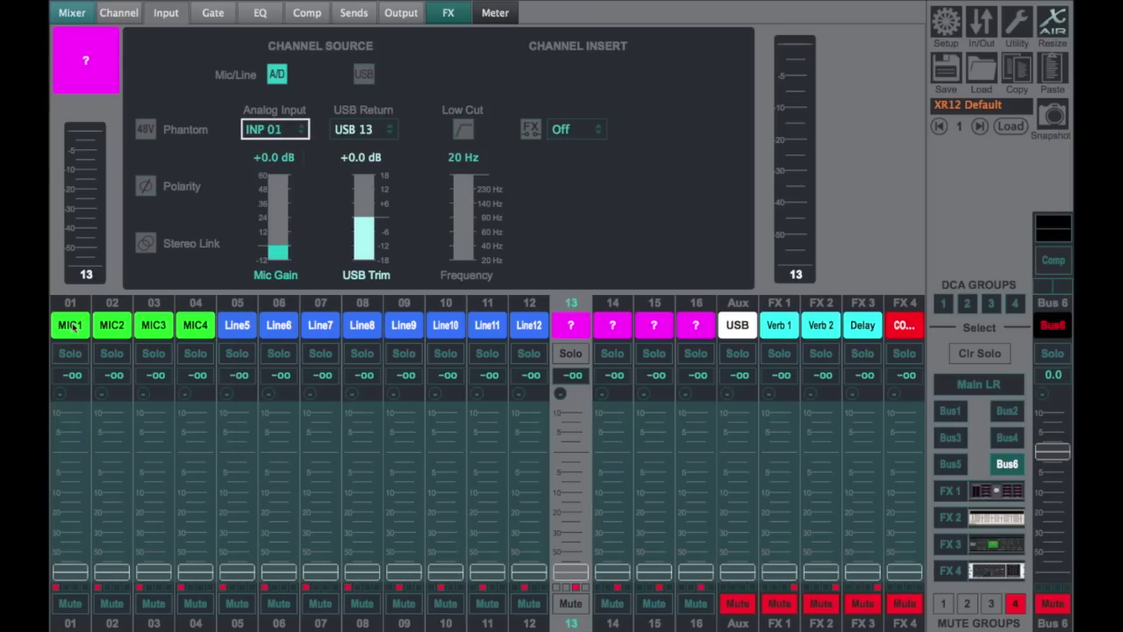
- Compare channel 14's input source, reselect channel 13 and return to the mixer overview
{"action": "left_click", "coordinate": [607, 328]}
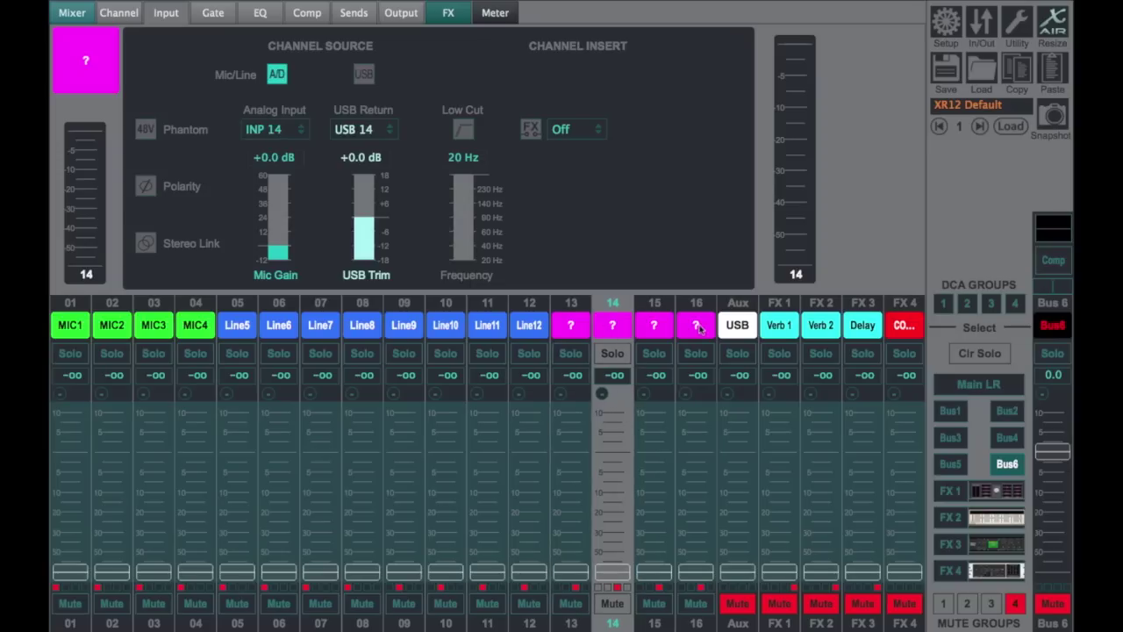
{"action": "left_click", "coordinate": [573, 325]}
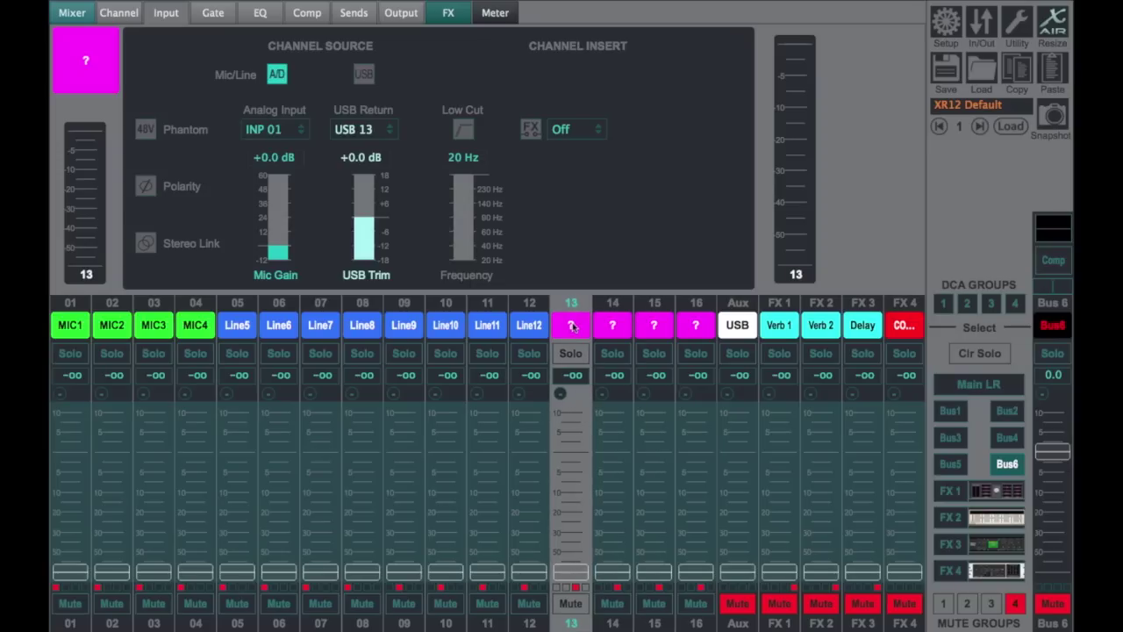
{"action": "left_click", "coordinate": [73, 12]}
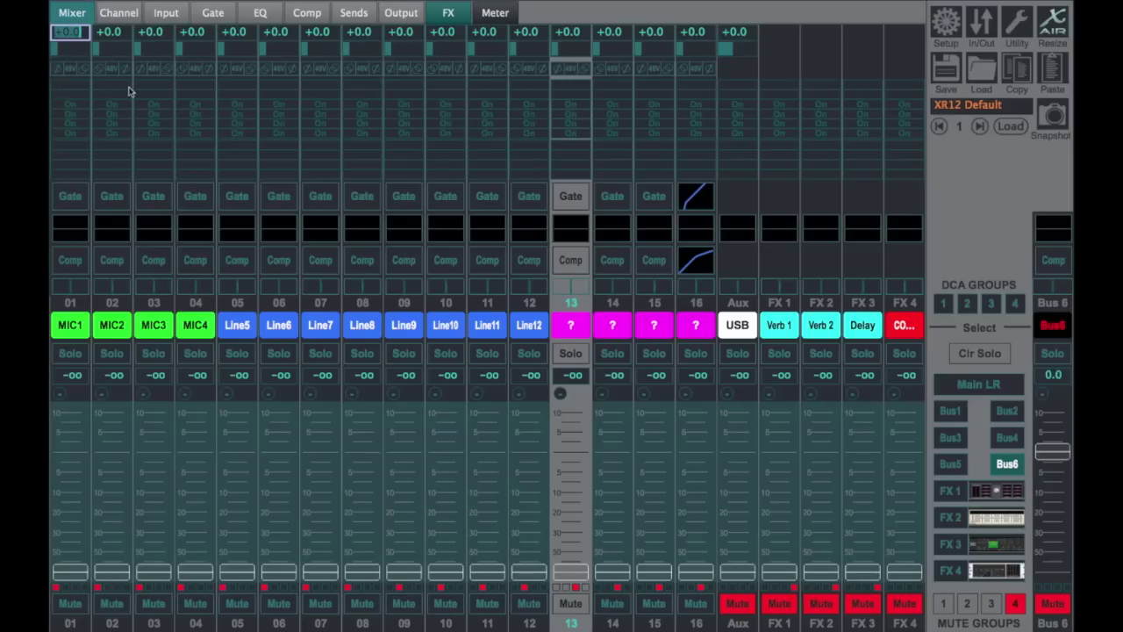
- Turn on MIC1's Bus 3 send, glance at the Sends page, and return to the overview
{"action": "left_click_drag", "start_coordinate": [83, 87], "coordinate": [166, 100]}
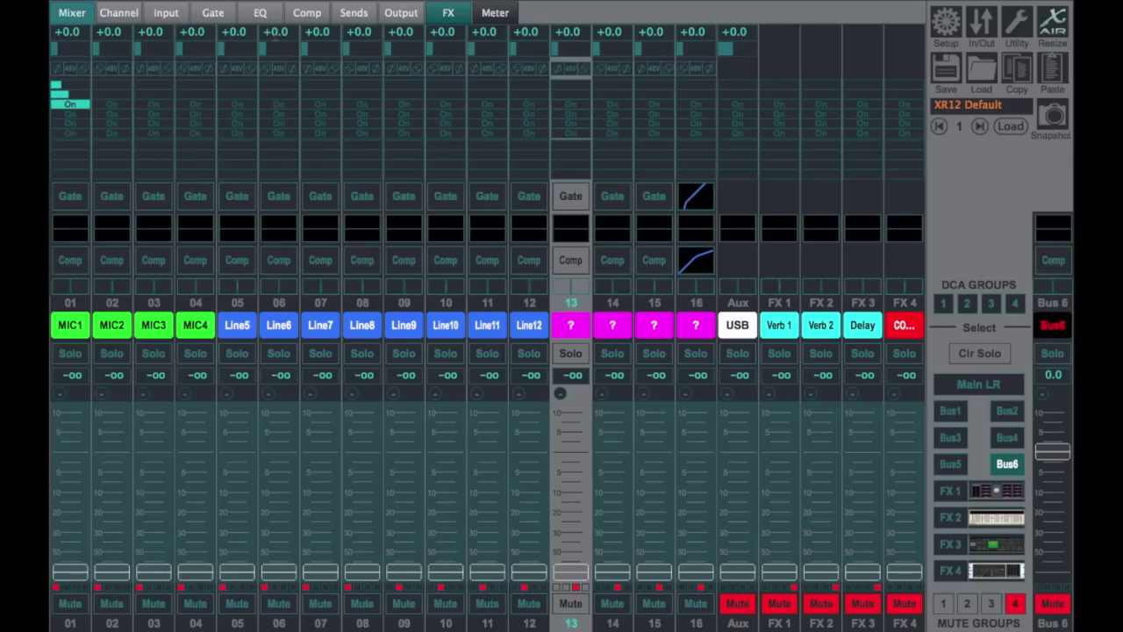
{"action": "left_click", "coordinate": [355, 19]}
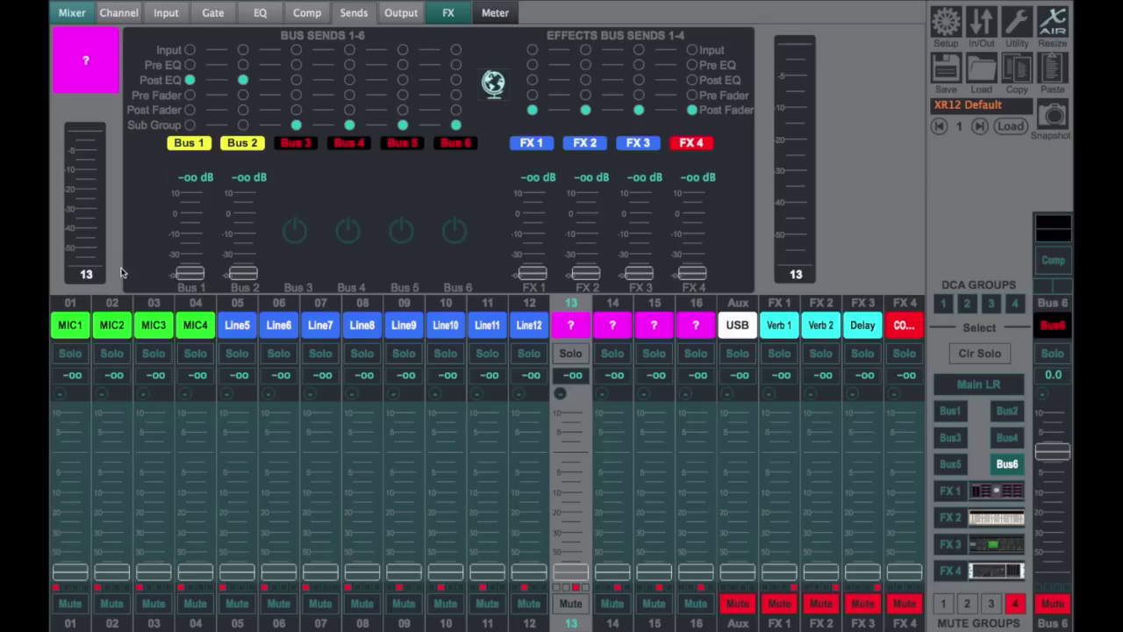
{"action": "left_click", "coordinate": [87, 30]}
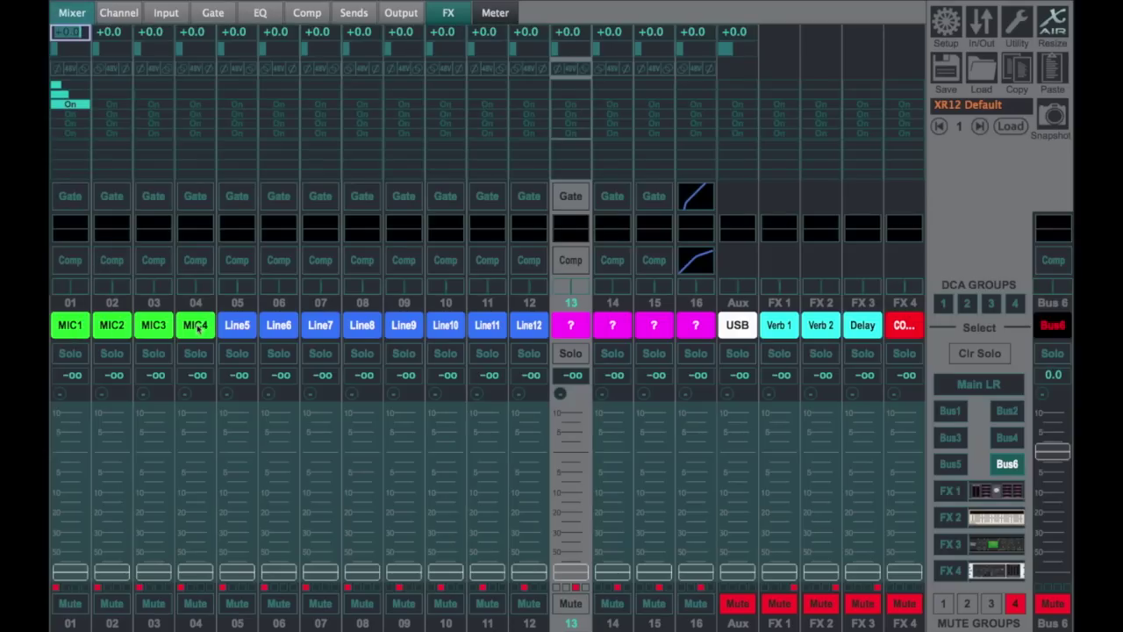
- Switch on MIC2–MIC4's Bus 3 sends and take MIC1 off the Main LR mix
{"action": "left_click", "coordinate": [195, 104]}
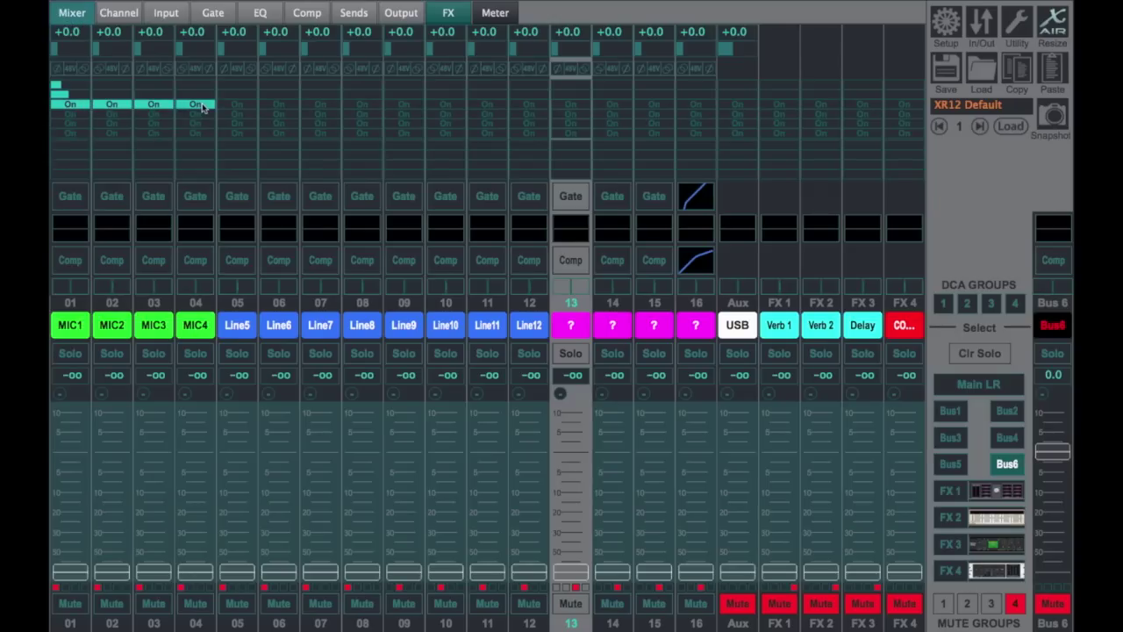
{"action": "left_click", "coordinate": [72, 327]}
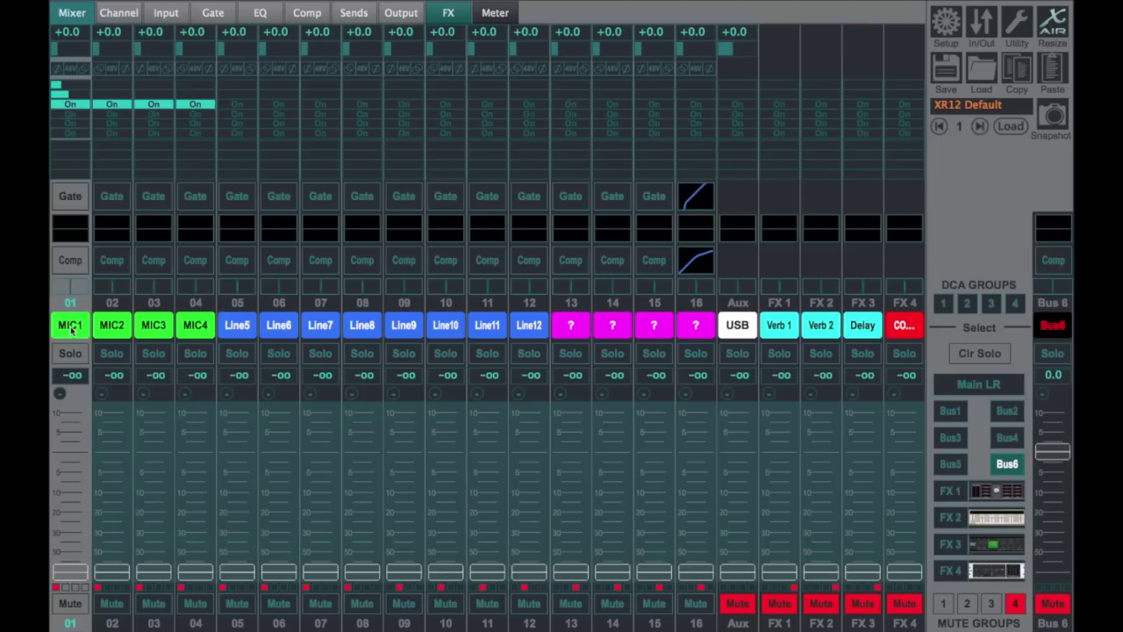
{"action": "left_click", "coordinate": [396, 16]}
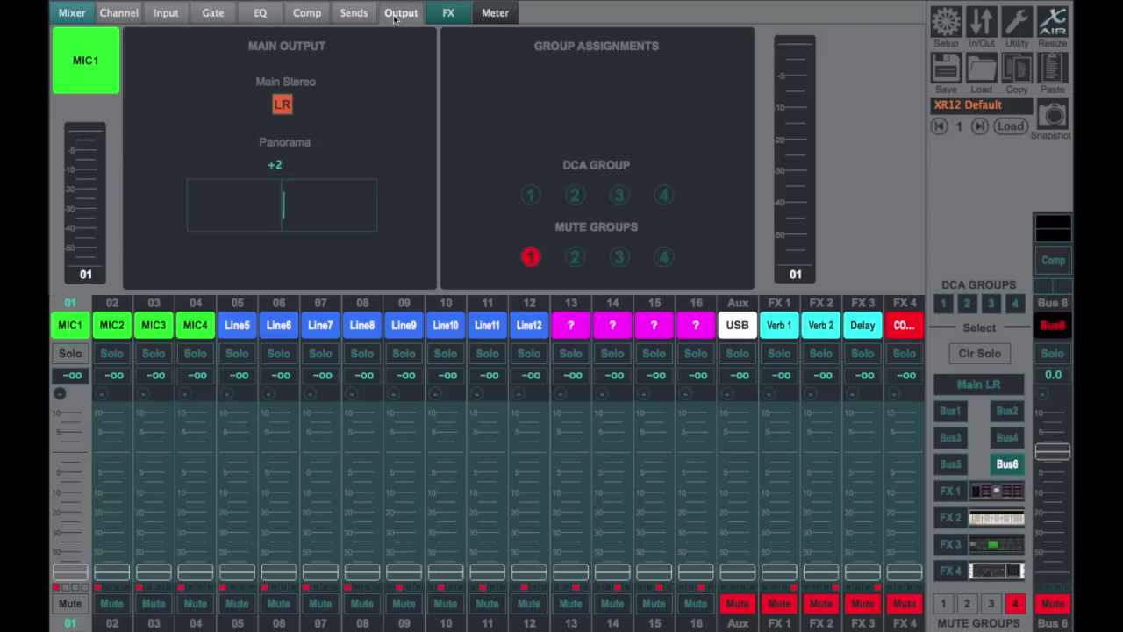
{"action": "left_click", "coordinate": [282, 106]}
- Remove MIC2, MIC3 and MIC4 from Main LR, recheck MIC1, then return to the overview
{"action": "left_click", "coordinate": [120, 326]}
{"action": "left_click", "coordinate": [283, 106]}
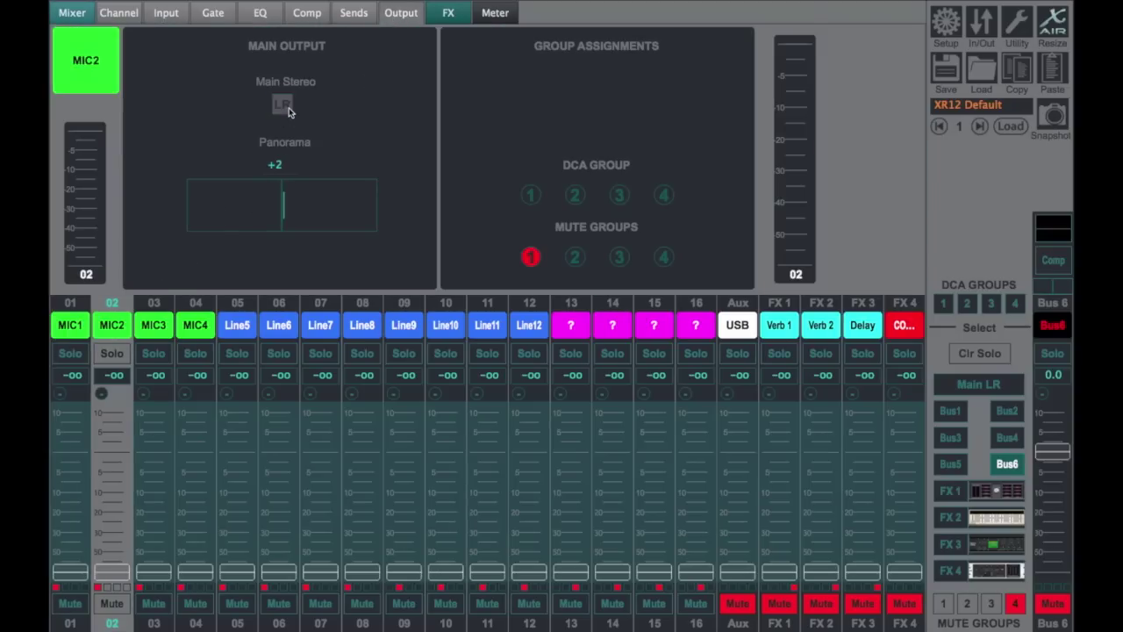
{"action": "left_click", "coordinate": [154, 324]}
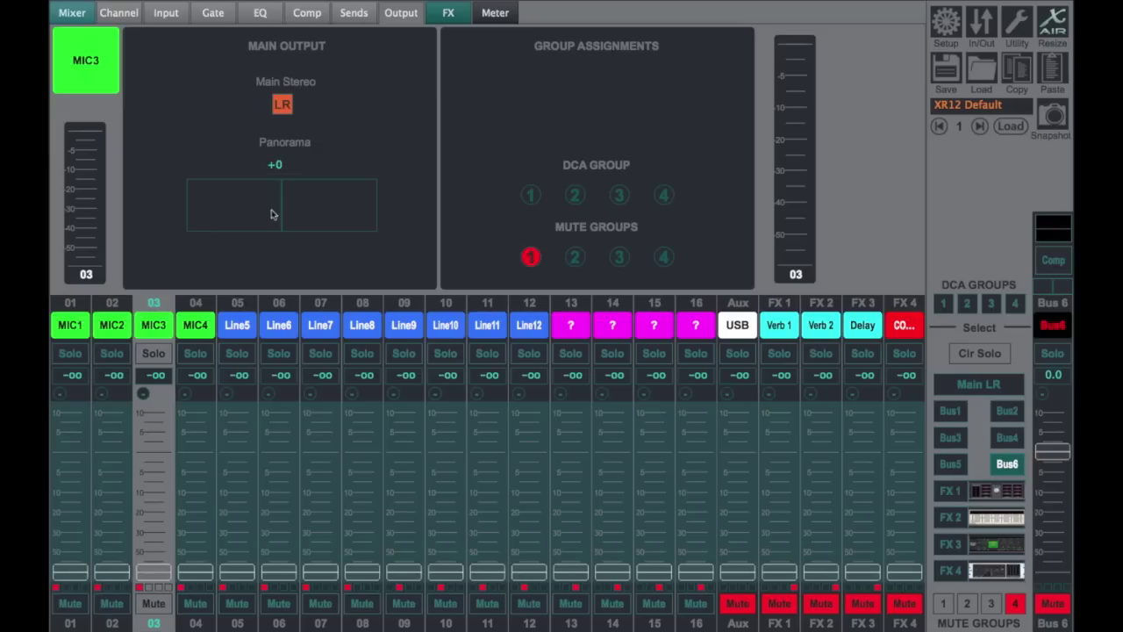
{"action": "left_click", "coordinate": [292, 104]}
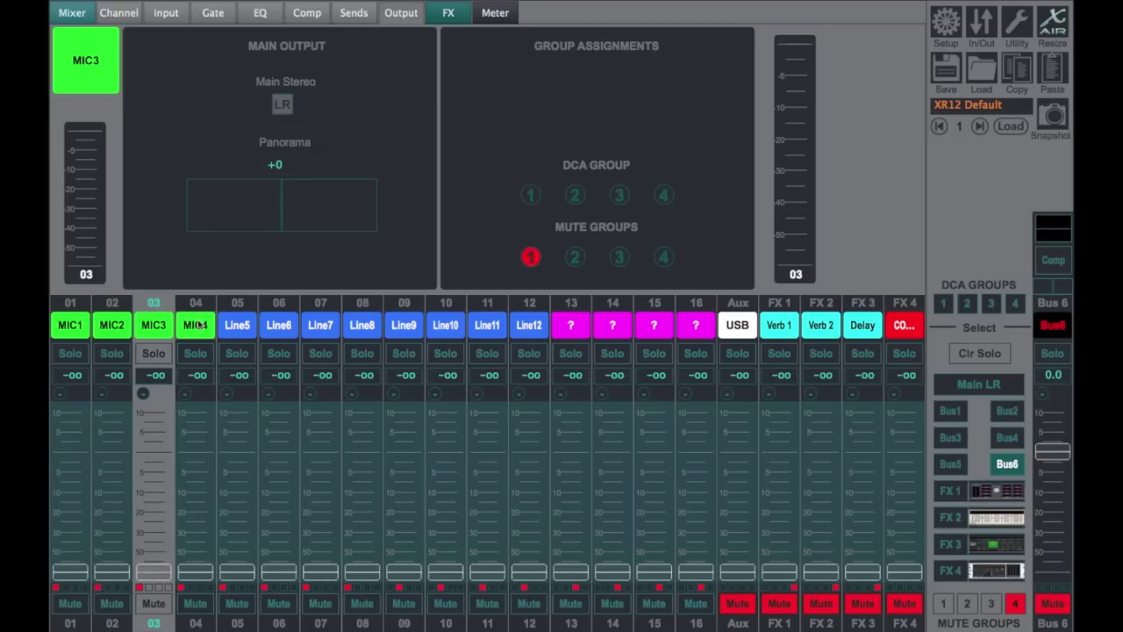
{"action": "left_click", "coordinate": [221, 303]}
{"action": "left_click", "coordinate": [289, 107]}
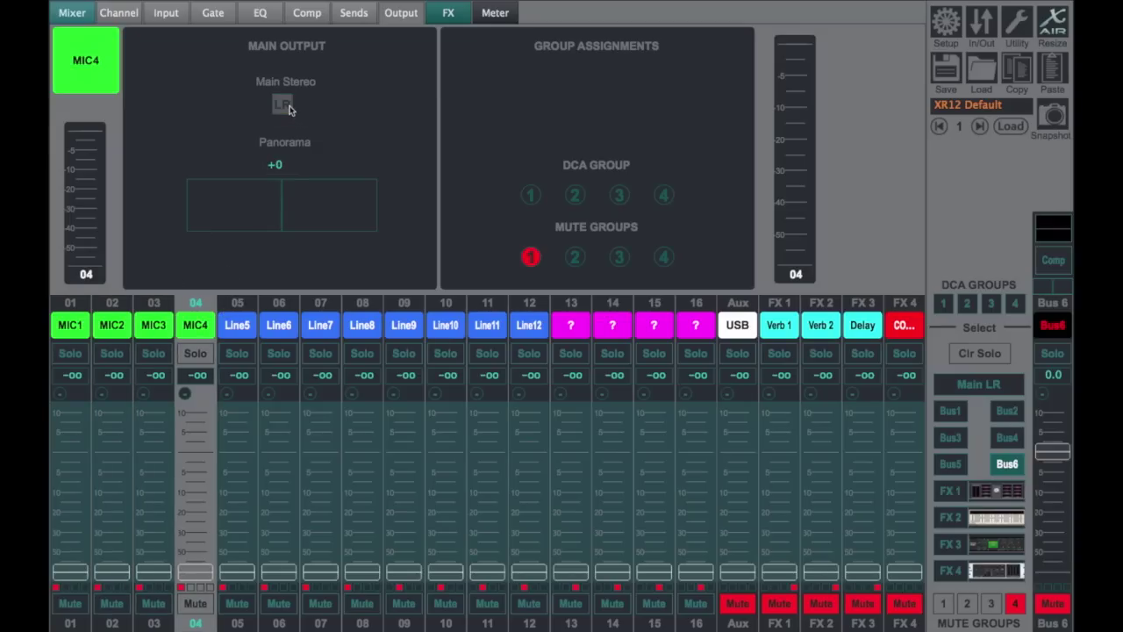
{"action": "left_click", "coordinate": [84, 325]}
{"action": "left_click", "coordinate": [72, 12]}
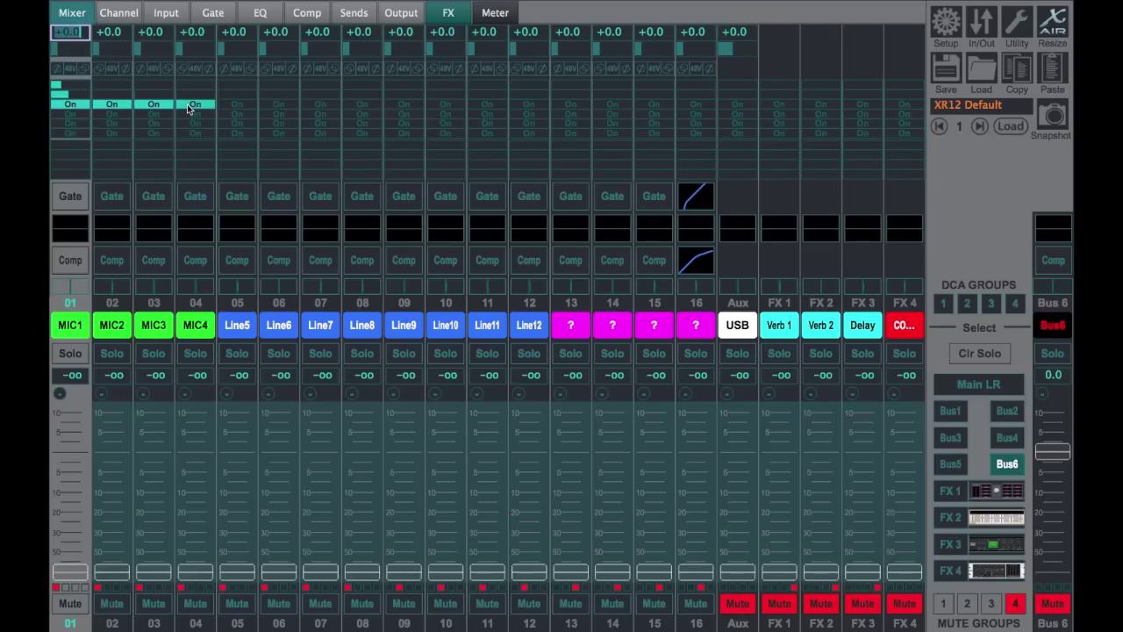
- Select the Bus 3 master, recheck MIC4's Bus 3 send, unmute Bus 3 and set it to +0.1
{"action": "left_click", "coordinate": [959, 440]}
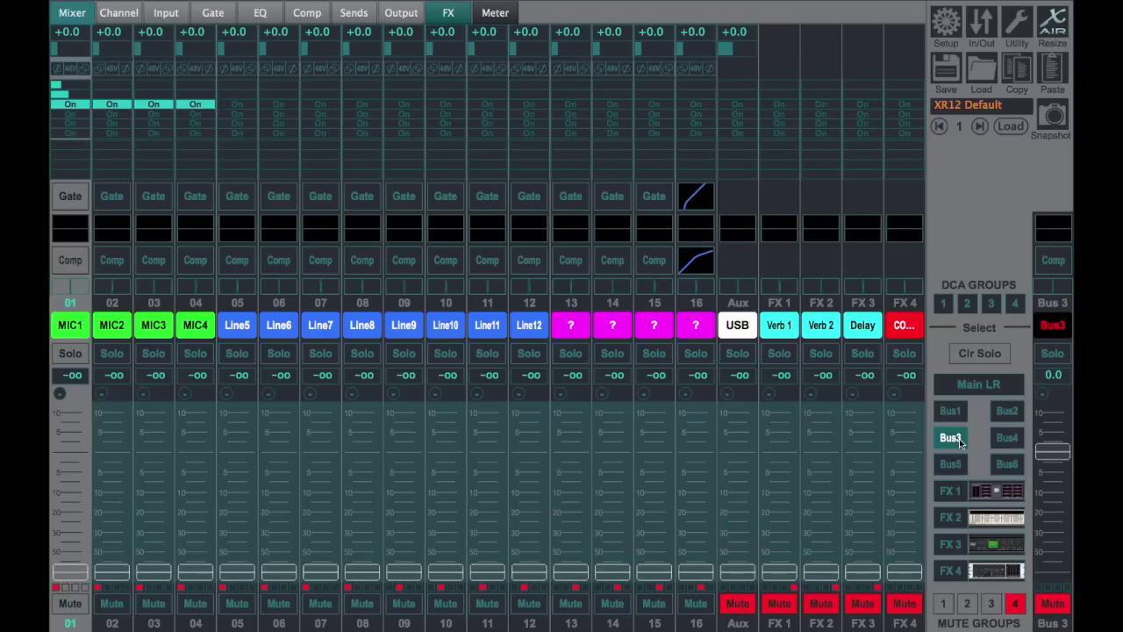
{"action": "left_click", "coordinate": [959, 440]}
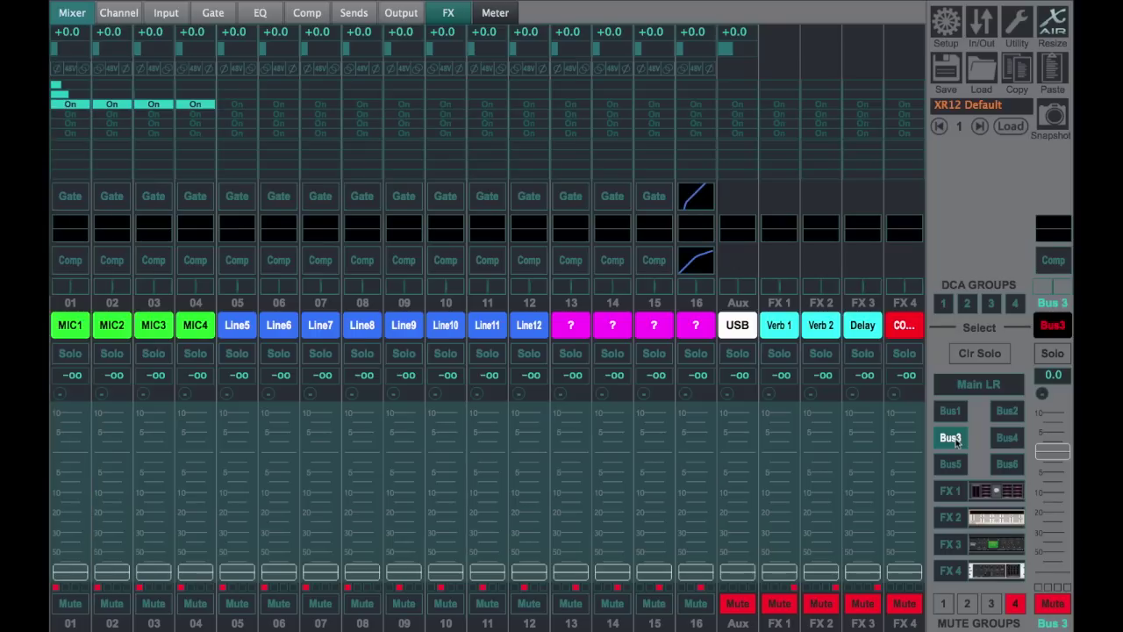
{"action": "left_click", "coordinate": [195, 106]}
{"action": "left_click", "coordinate": [195, 106]}
{"action": "left_click", "coordinate": [1053, 604]}
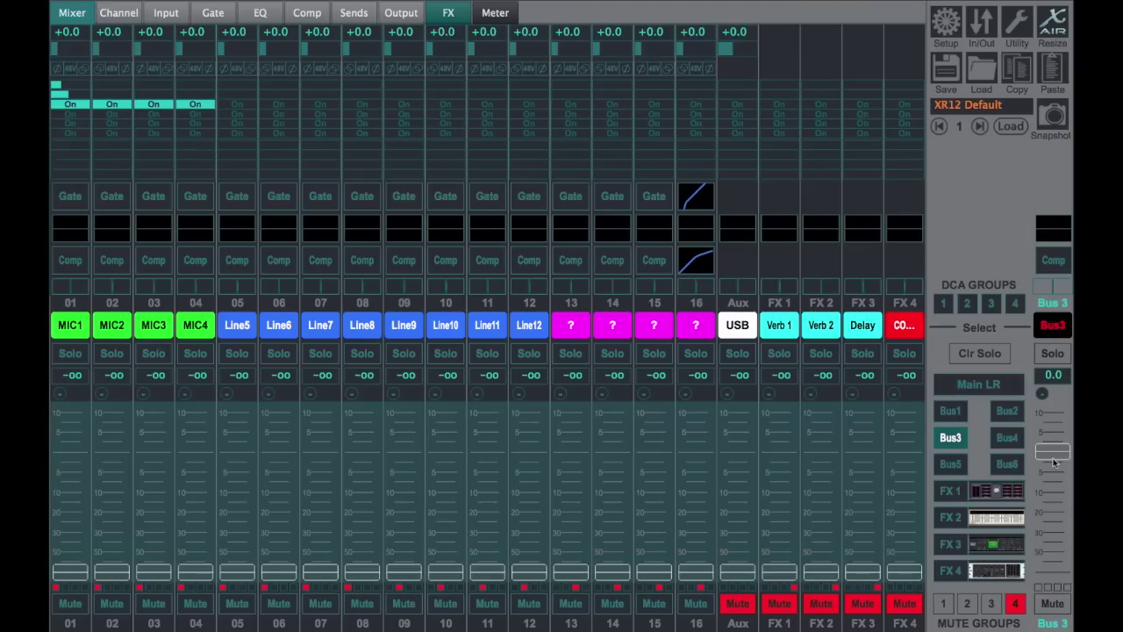
{"action": "left_click_drag", "start_coordinate": [1054, 463], "coordinate": [1055, 460]}
- Assign Bus 3 to the main stereo LR mix and switch back to the Main LR view
{"action": "left_click", "coordinate": [390, 9]}
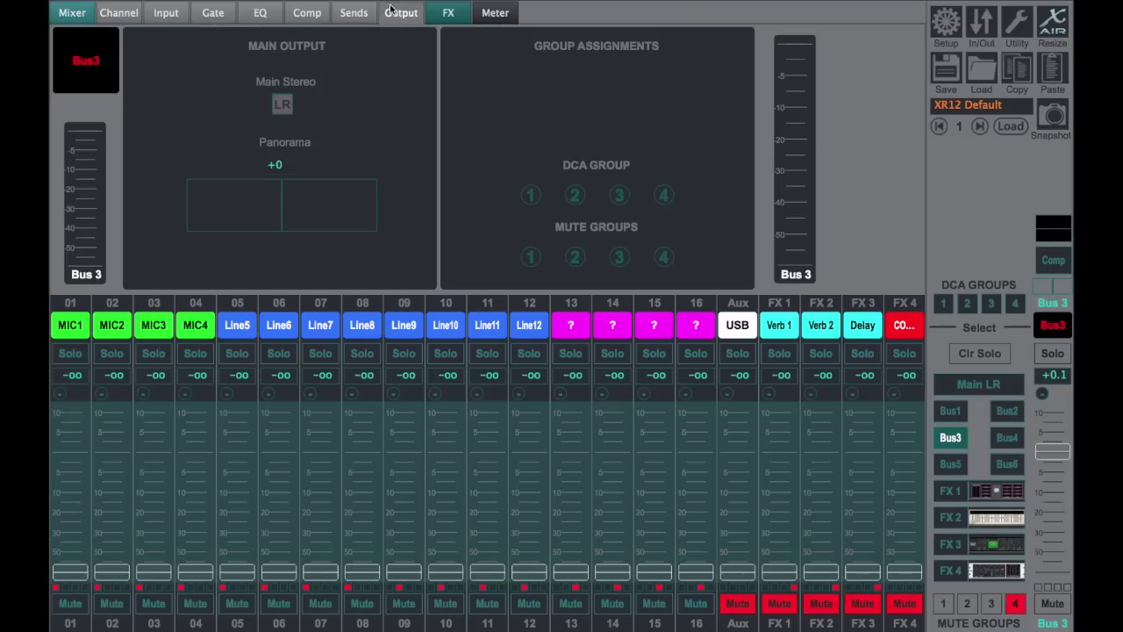
{"action": "left_click", "coordinate": [285, 106]}
{"action": "left_click", "coordinate": [285, 106]}
{"action": "left_click", "coordinate": [285, 106]}
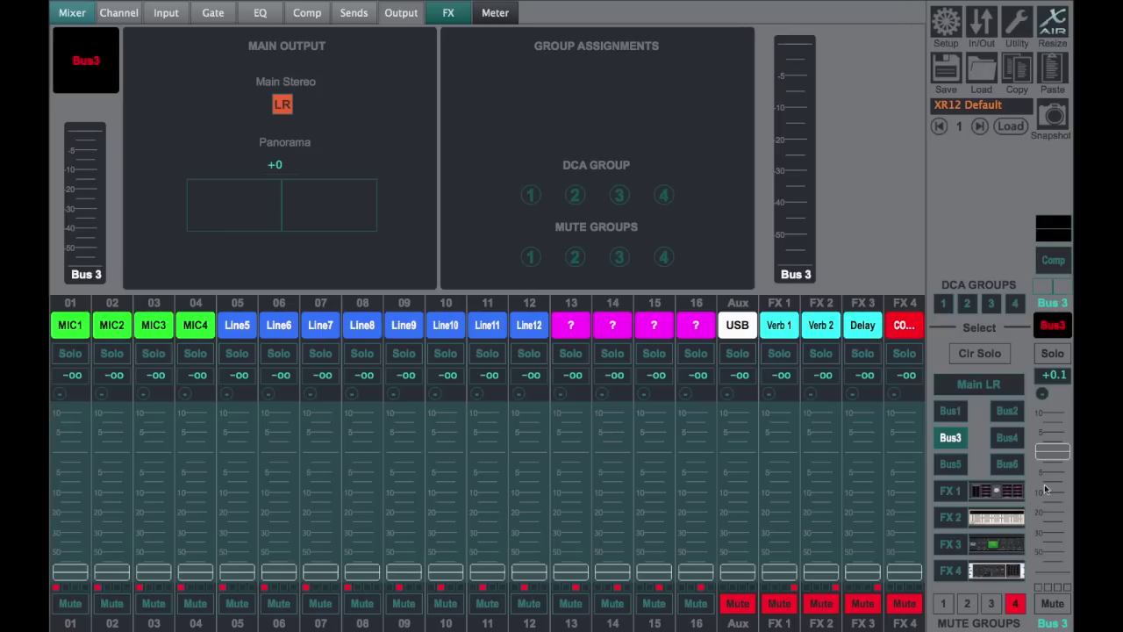
{"action": "left_click", "coordinate": [979, 383]}
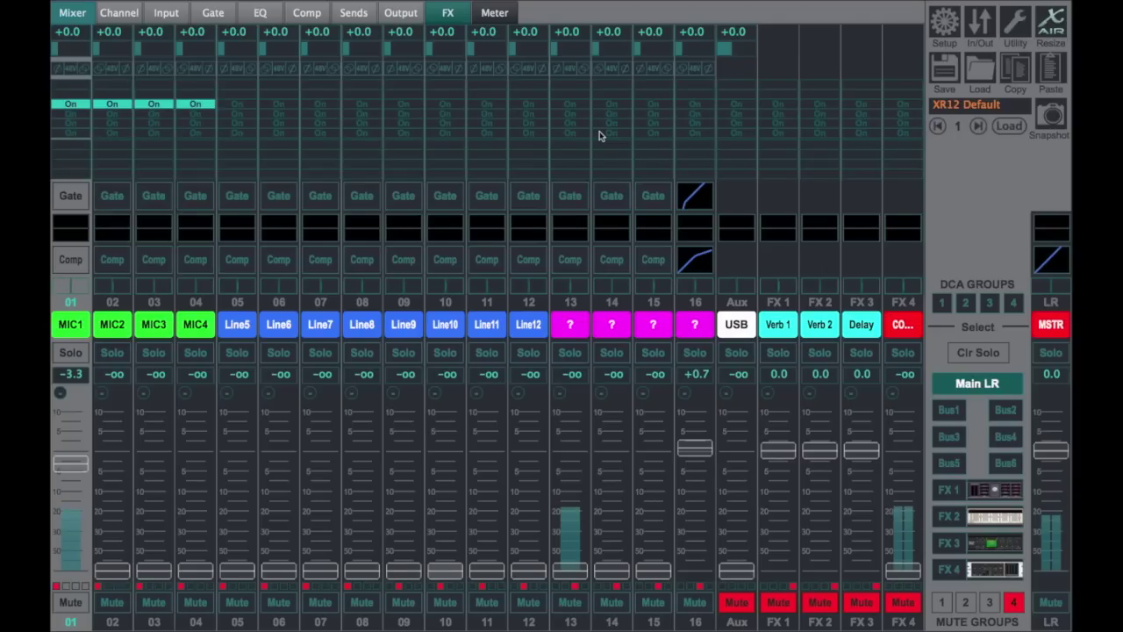
- Select the Line5 channel and look over its settings
{"action": "left_click", "coordinate": [228, 417]}
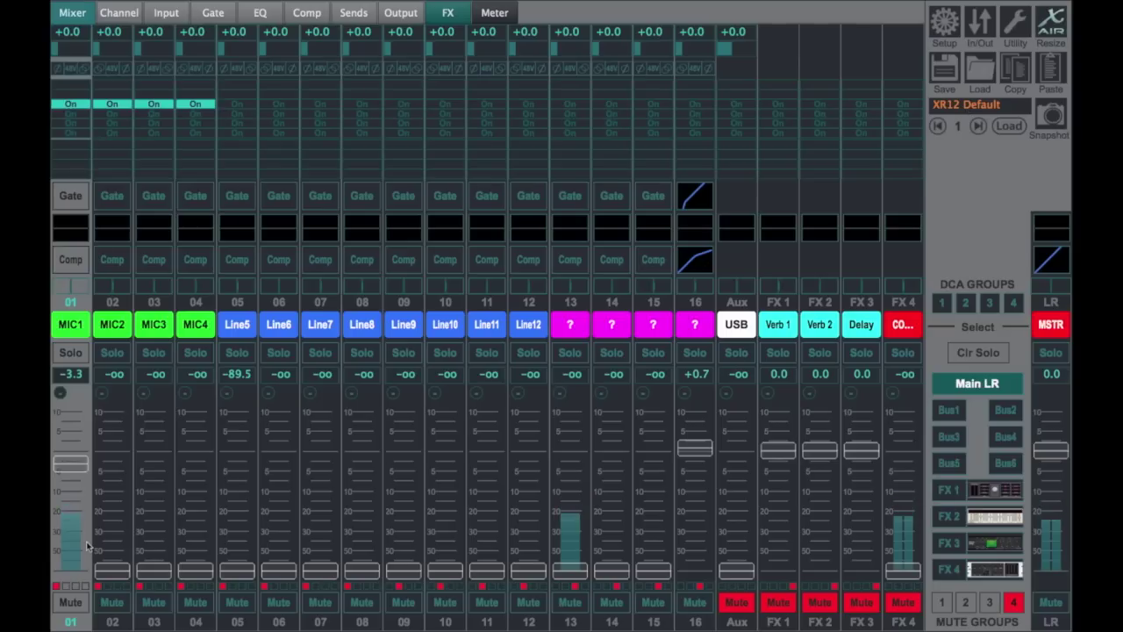
{"action": "scroll", "coordinate": [86, 535], "scroll_direction": "down", "scroll_amount": 2}
{"action": "scroll", "coordinate": [76, 445], "scroll_direction": "up", "scroll_amount": 1}
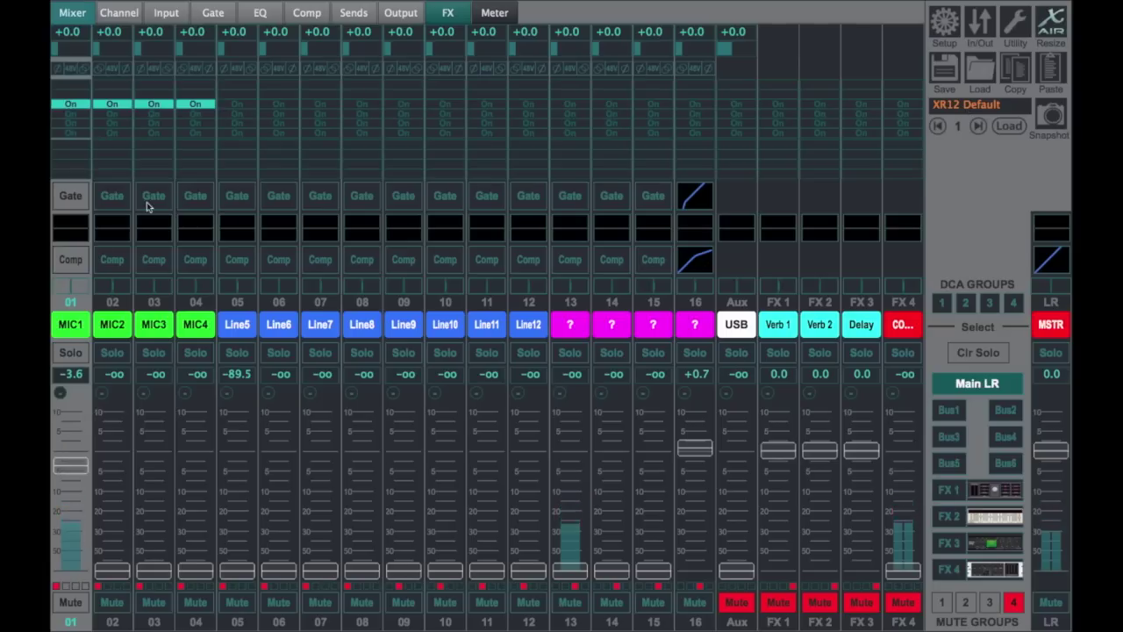
- Reset MIC1's pan to centre on its output page and return to the overview
{"action": "left_click", "coordinate": [401, 13]}
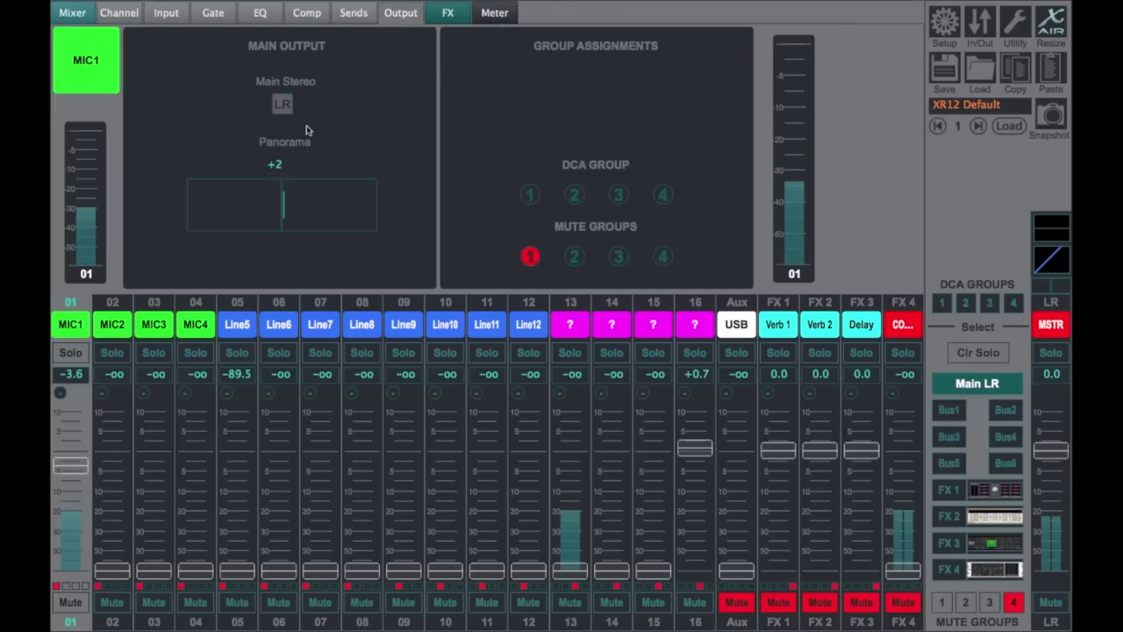
{"action": "left_click", "coordinate": [282, 208]}
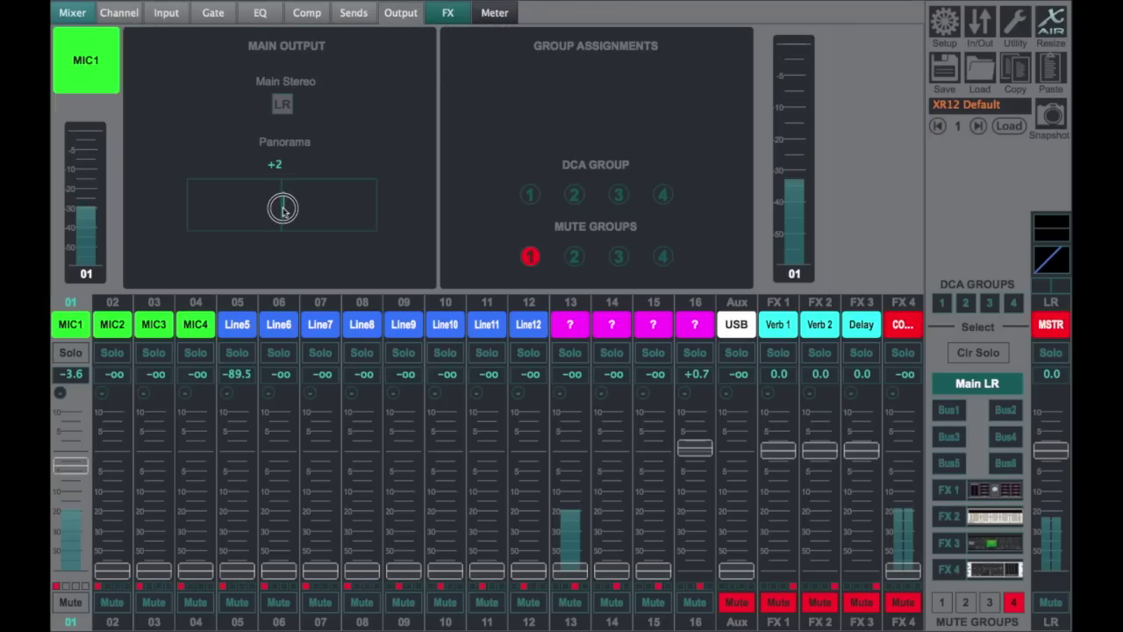
{"action": "double_click", "coordinate": [283, 208]}
{"action": "left_click", "coordinate": [72, 12]}
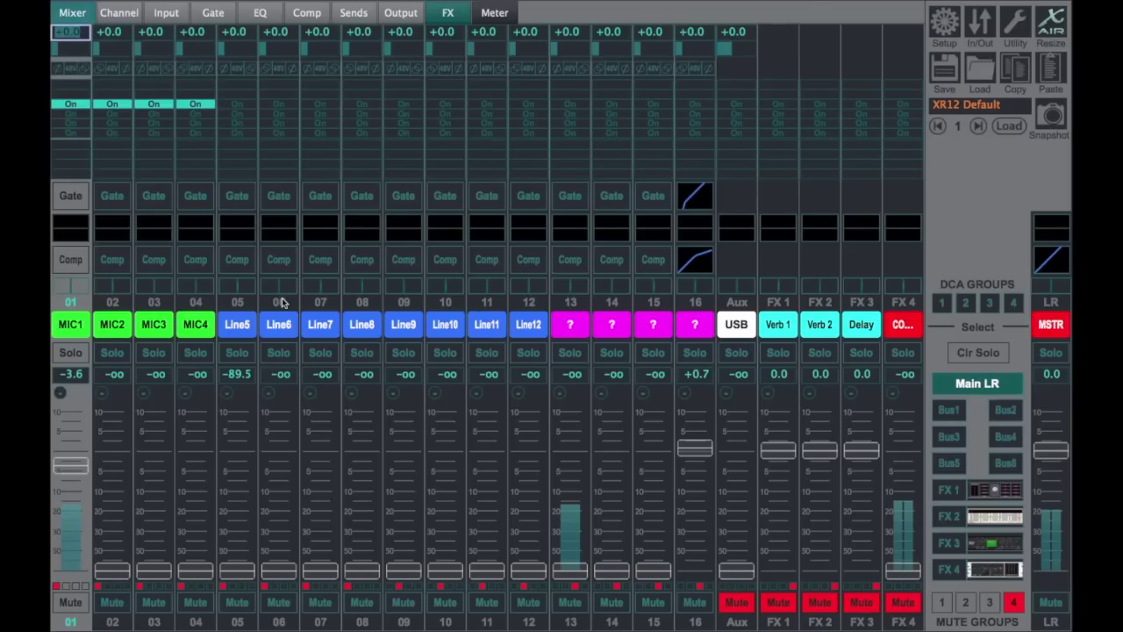
- Toggle channel 1's On setting off and on, then nudge MIC1's Bus 3 send level
{"action": "left_click", "coordinate": [73, 109]}
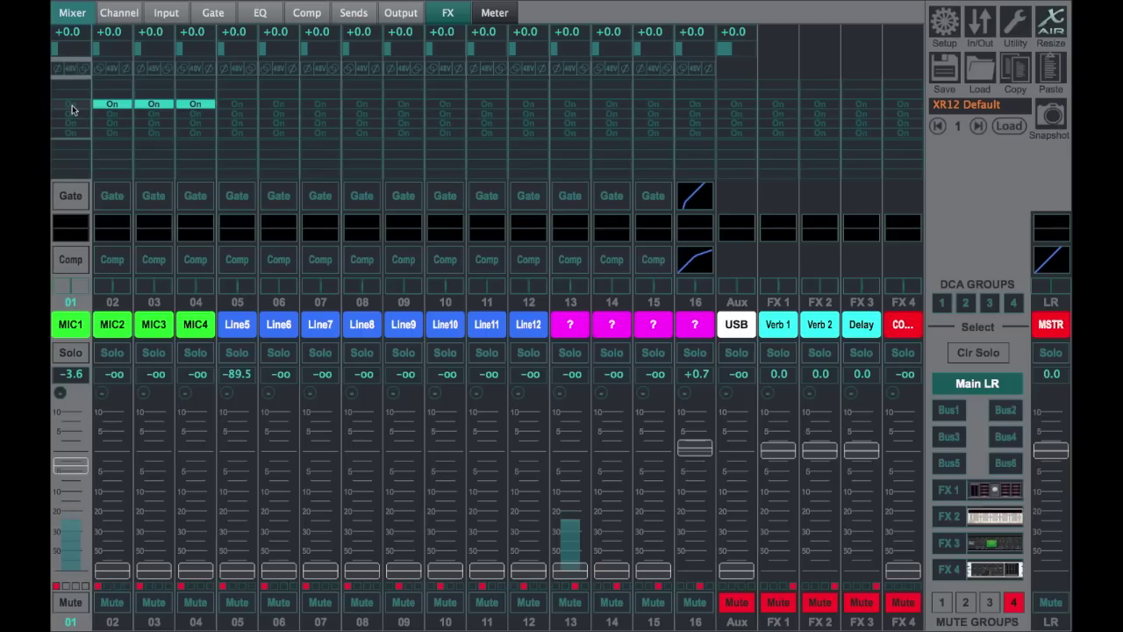
{"action": "left_click", "coordinate": [73, 109]}
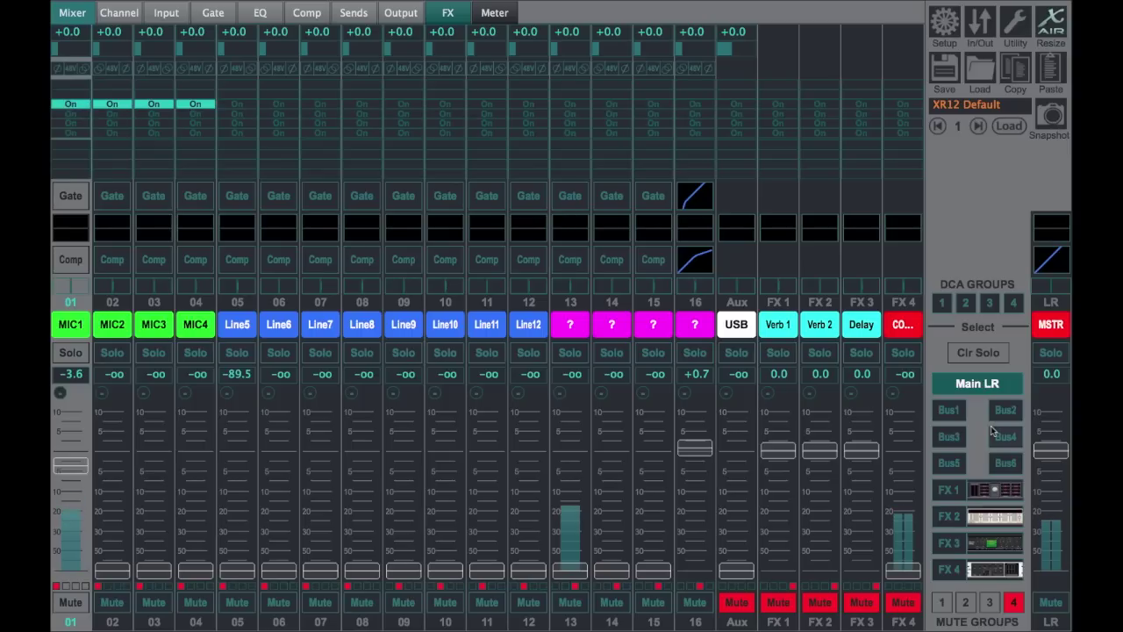
{"action": "left_click", "coordinate": [959, 440]}
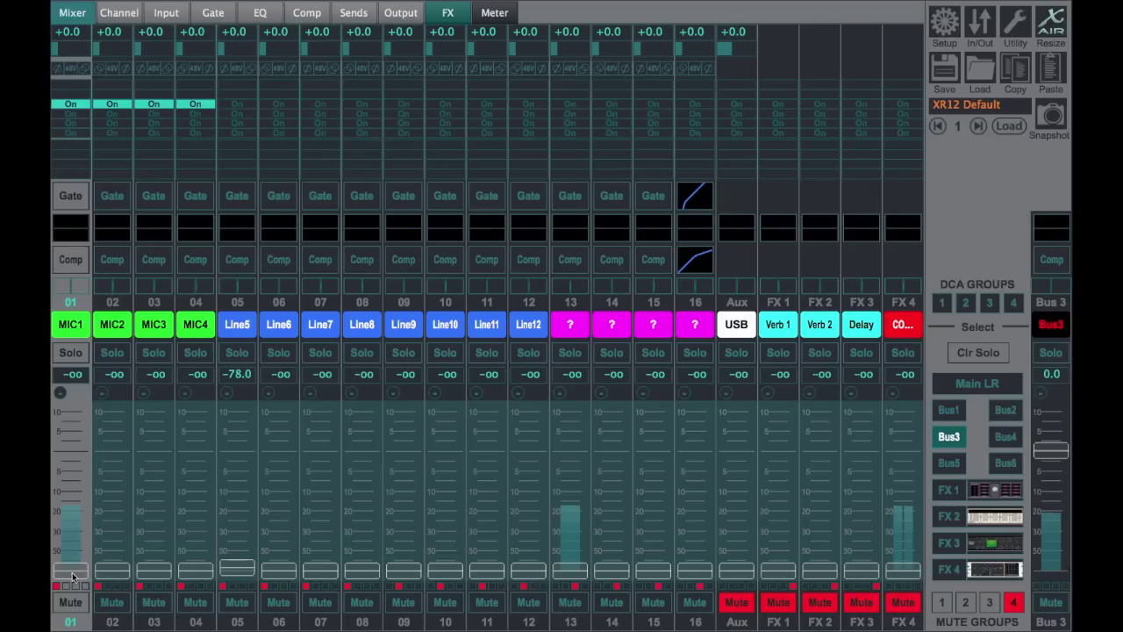
{"action": "mouse_move", "coordinate": [74, 574]}
{"action": "left_mouse_down"}
{"action": "mouse_move", "coordinate": [76, 474]}
{"action": "mouse_move", "coordinate": [73, 575]}
{"action": "left_mouse_up"}
- Open Bus 3's equalizer editor from the Bus 3 mix
{"action": "left_click", "coordinate": [978, 384]}
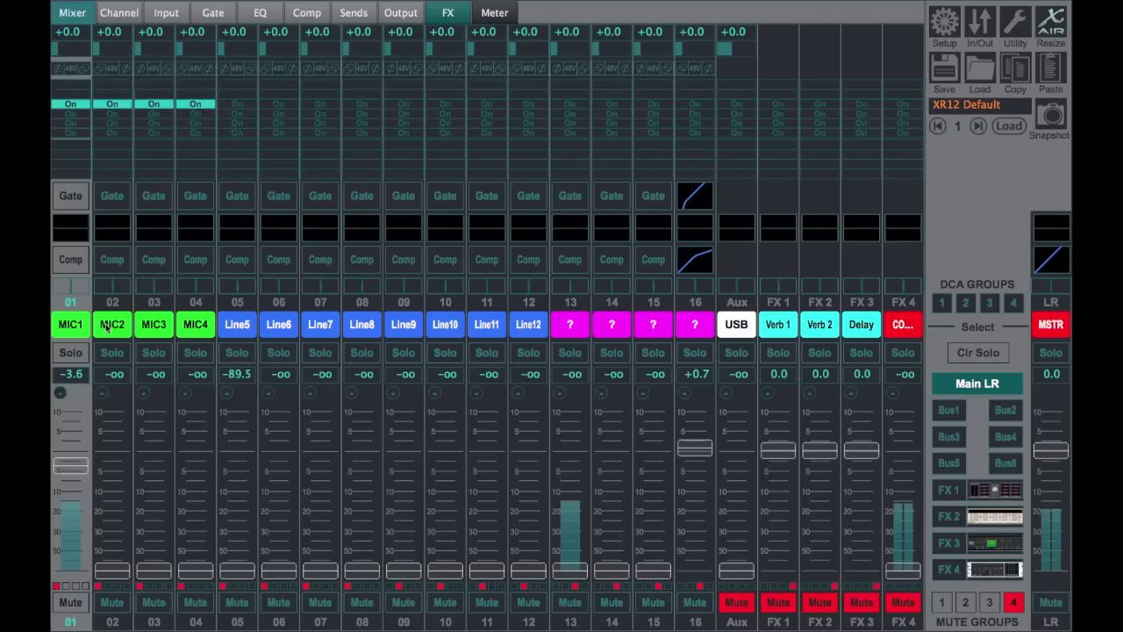
{"action": "left_click", "coordinate": [949, 437]}
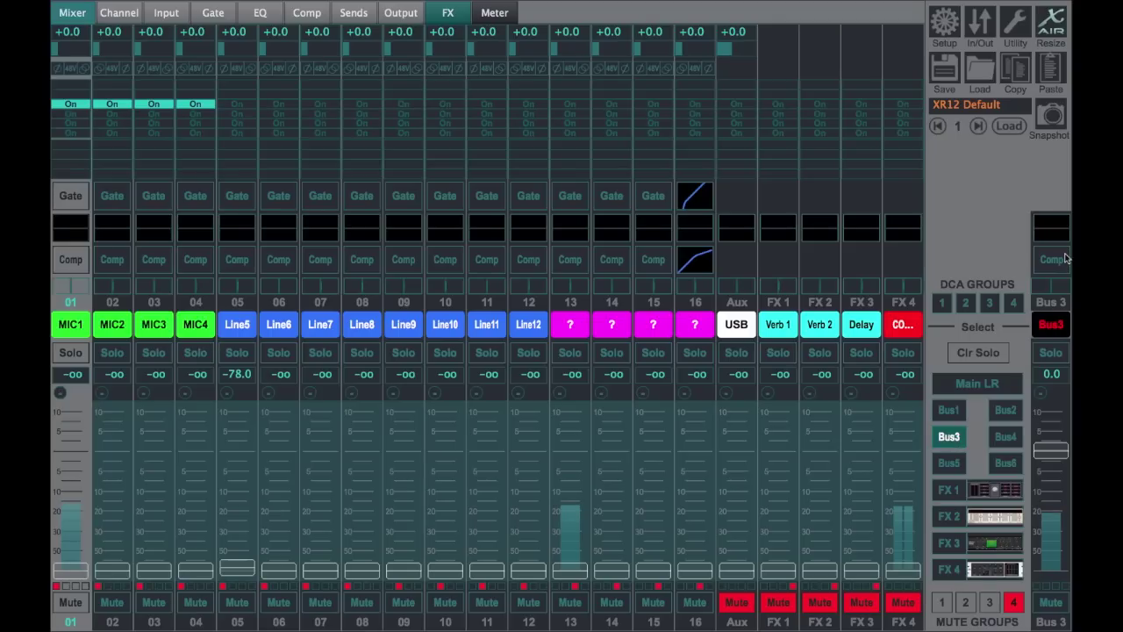
{"action": "left_click", "coordinate": [1059, 231]}
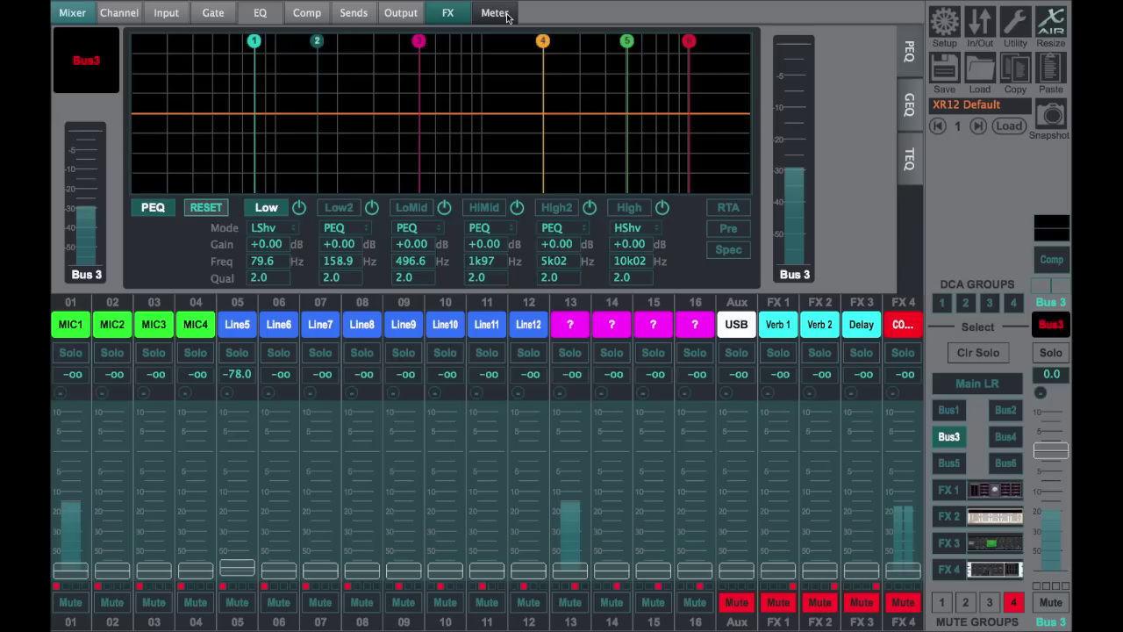
- Remove Bus 3 from the main stereo LR mix and return to the Main LR view
{"action": "left_click", "coordinate": [406, 12]}
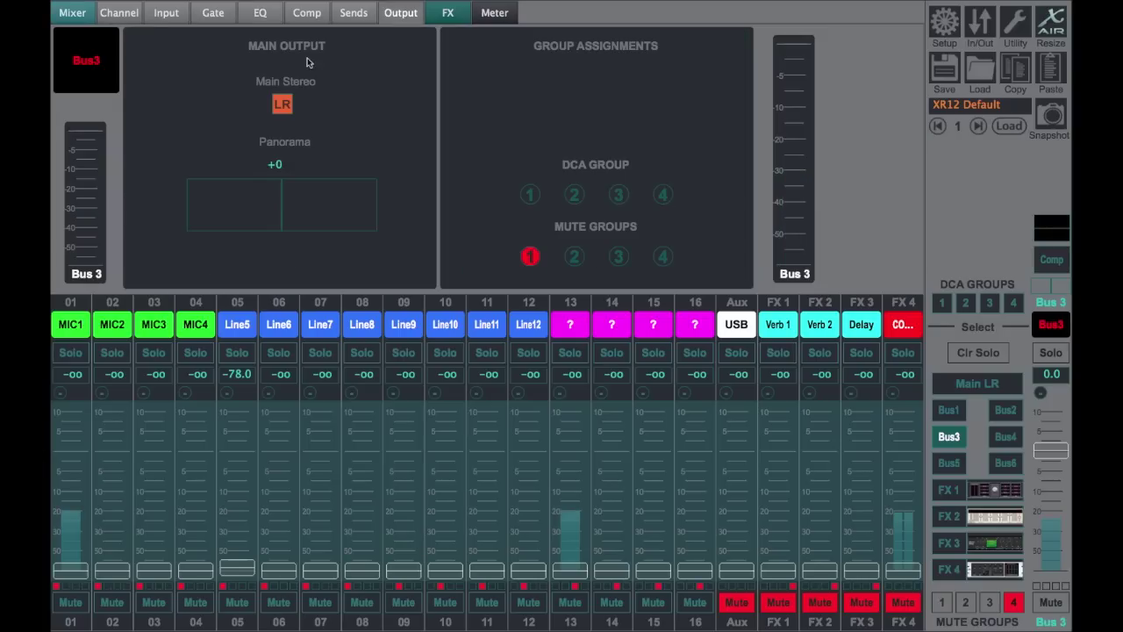
{"action": "left_click", "coordinate": [286, 106]}
{"action": "left_click", "coordinate": [286, 106]}
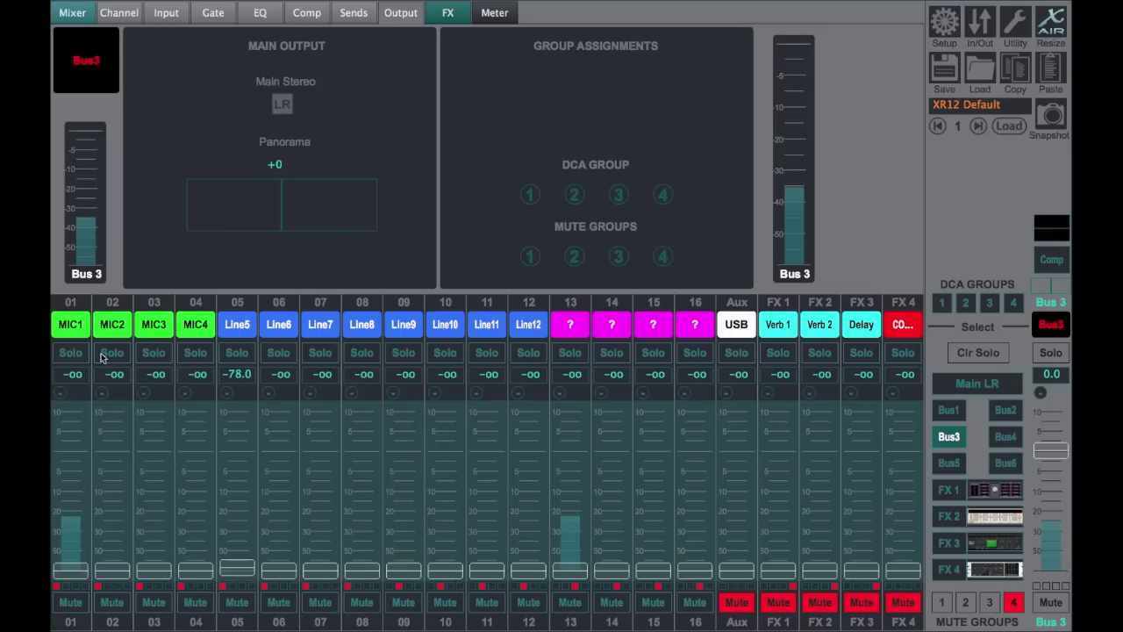
{"action": "left_click", "coordinate": [976, 382]}
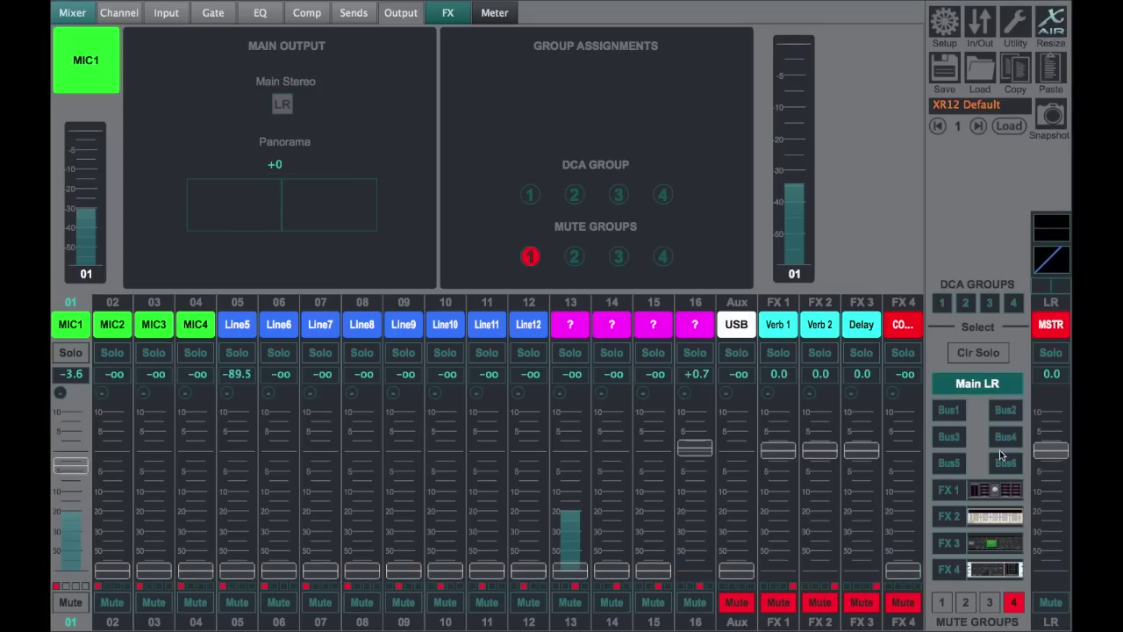
- Unmute Bus 3 and raise its master fader to about -46
{"action": "left_click", "coordinate": [956, 446]}
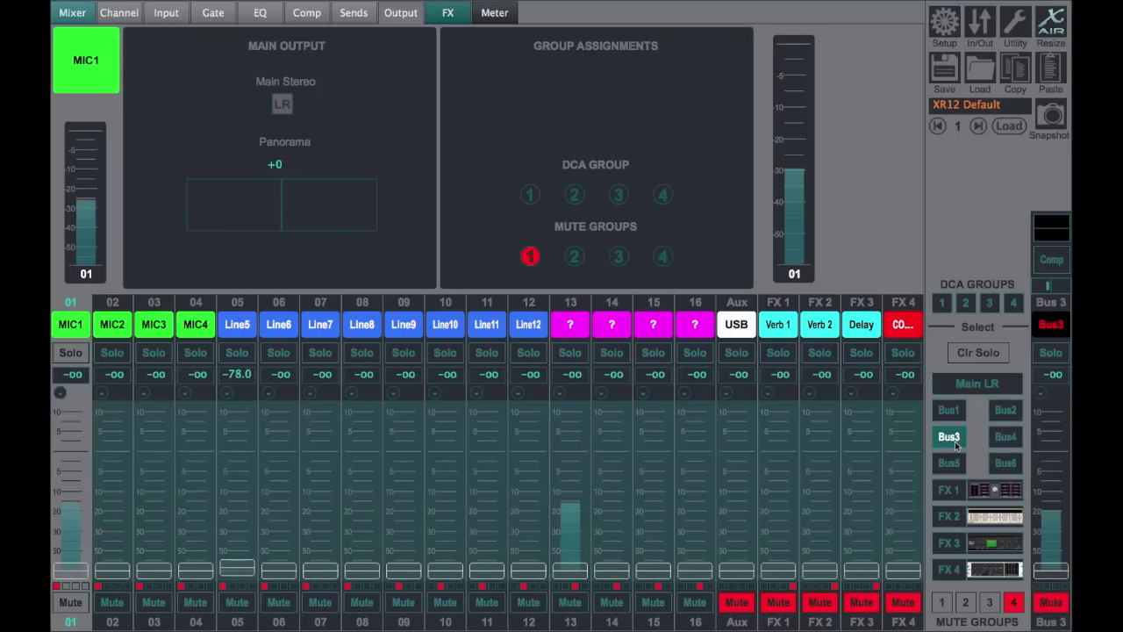
{"action": "left_click", "coordinate": [1051, 603]}
{"action": "left_click", "coordinate": [977, 384]}
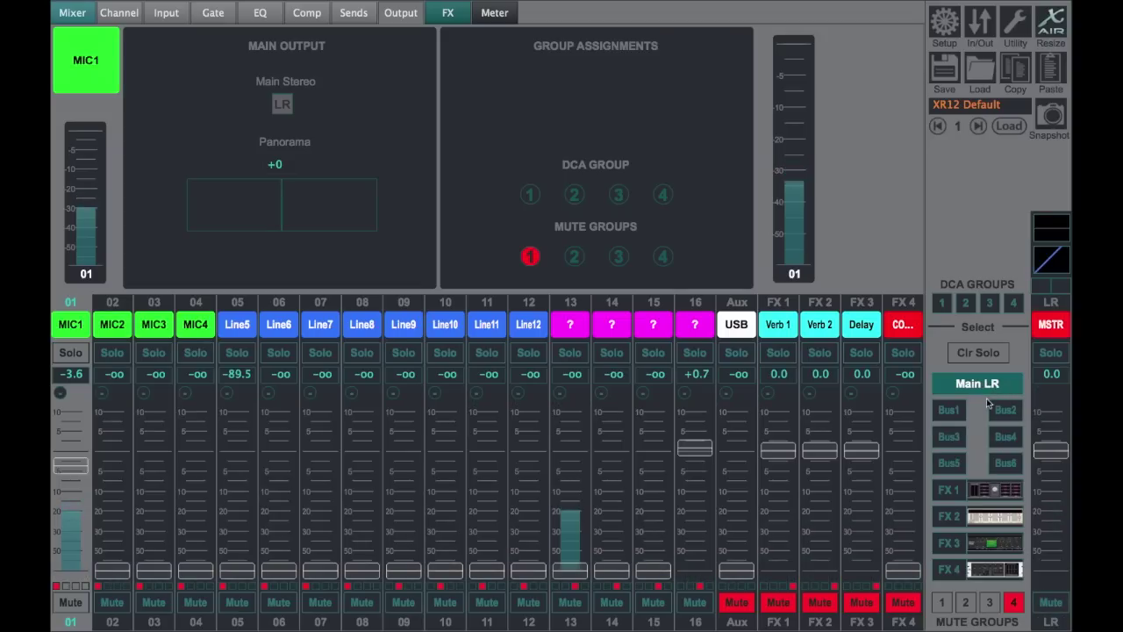
{"action": "left_click", "coordinate": [962, 444]}
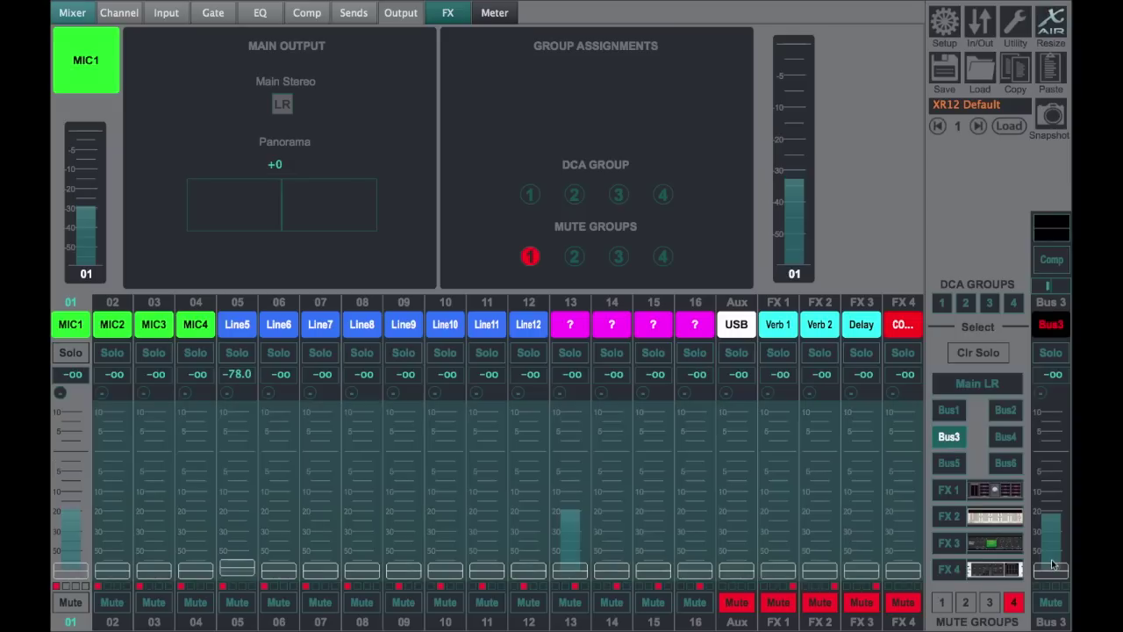
{"action": "left_click_drag", "start_coordinate": [1051, 570], "coordinate": [1051, 496]}
{"action": "left_click", "coordinate": [998, 390]}
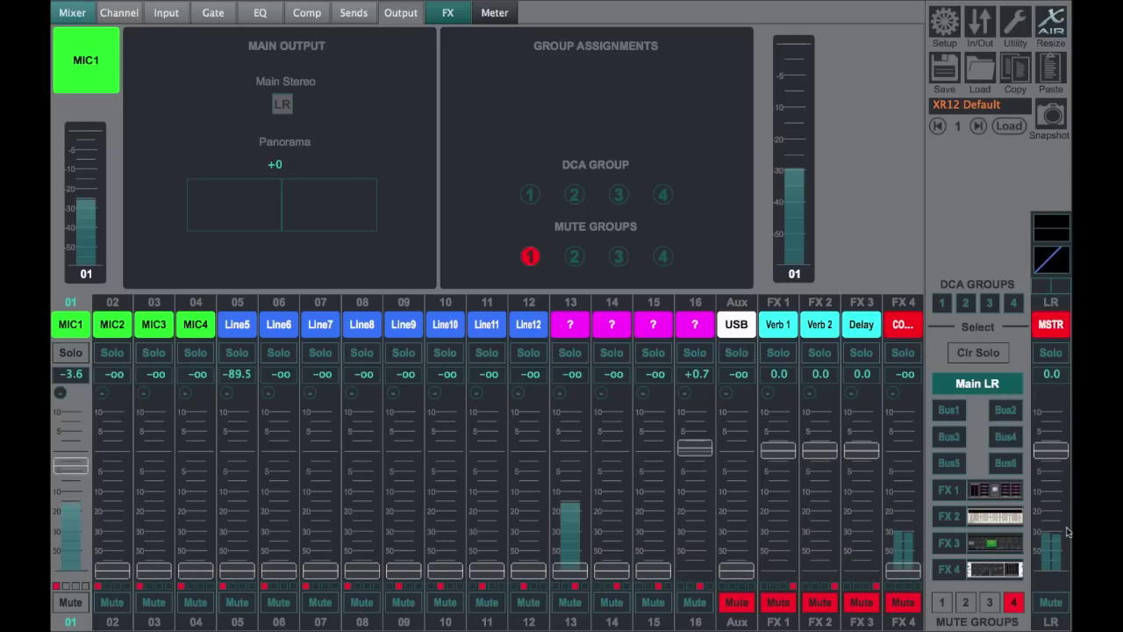
- Bring the Bus 3 master level up to +0.0 and open MIC1's bus sends page
{"action": "left_click", "coordinate": [949, 436]}
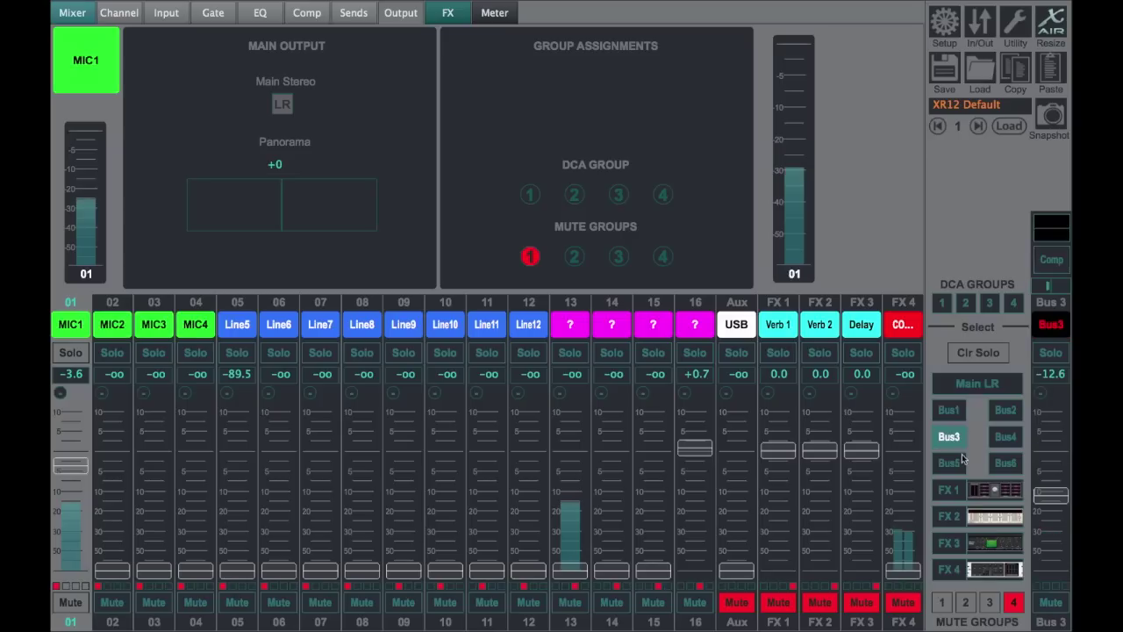
{"action": "left_click_drag", "start_coordinate": [1053, 507], "coordinate": [1053, 463]}
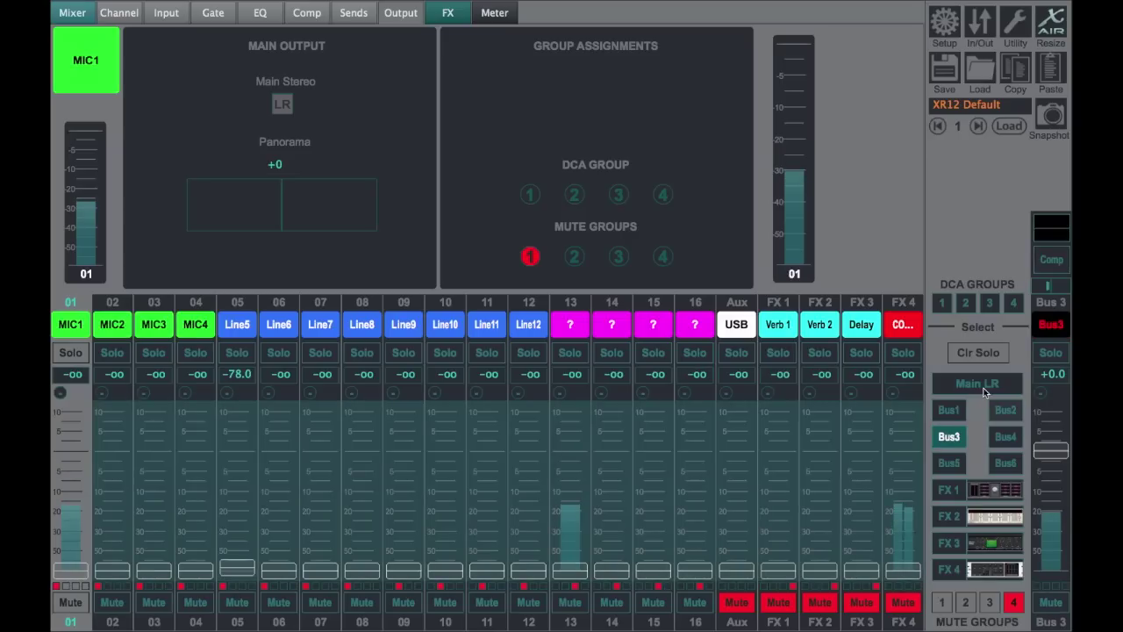
{"action": "left_click", "coordinate": [982, 387]}
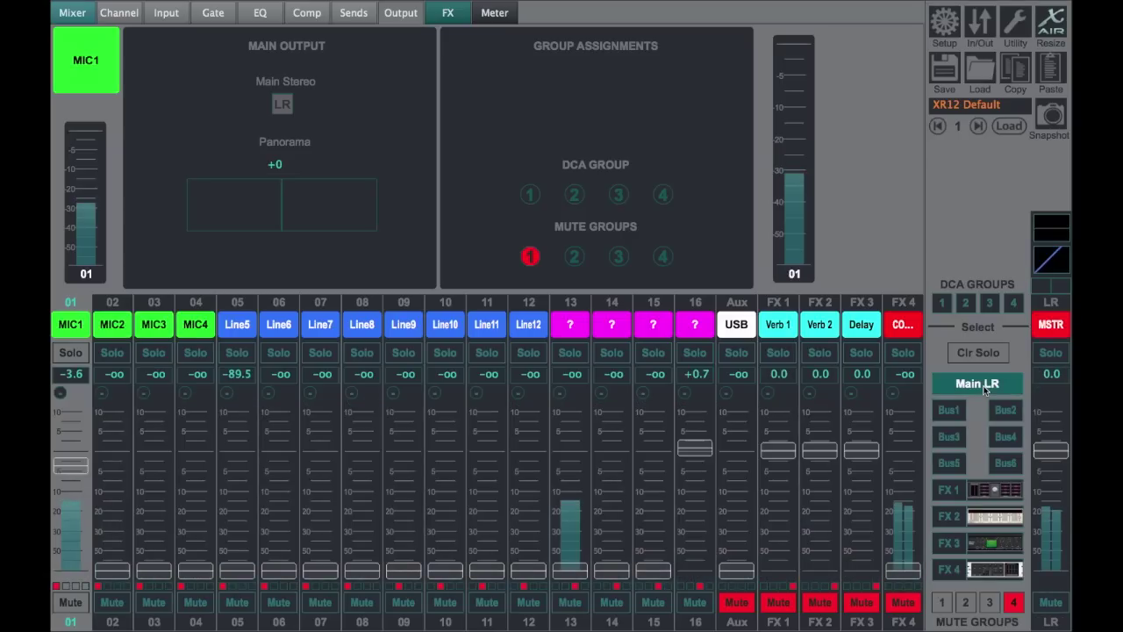
{"action": "left_click", "coordinate": [365, 15]}
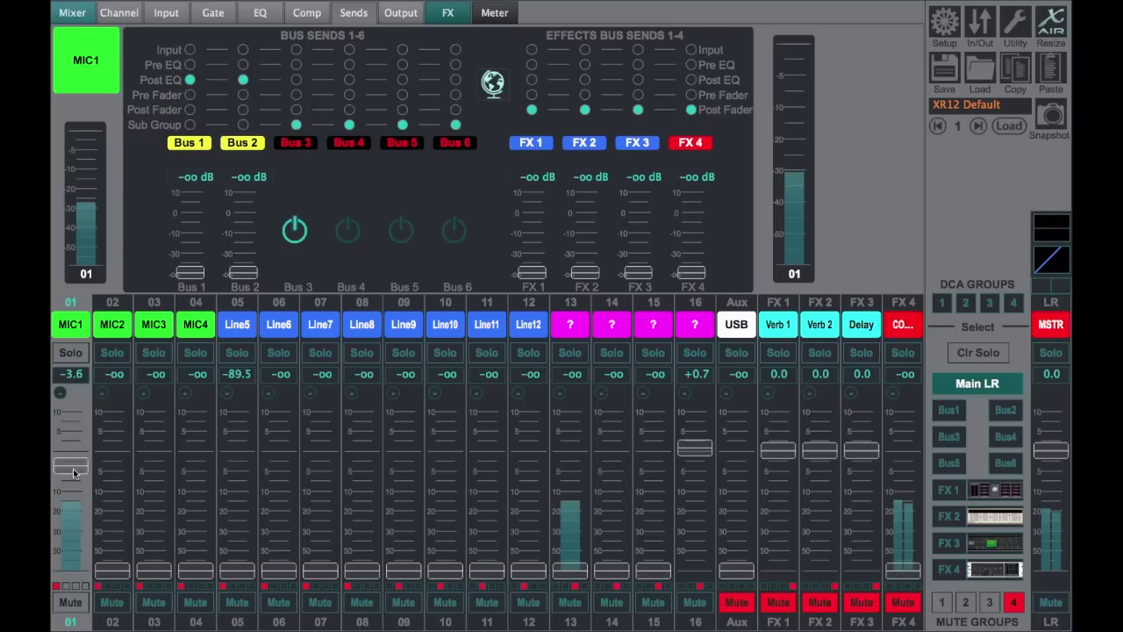
- Pull Line5's send to Bus 3 down to -oo on the Bus 3 mix
{"action": "left_click", "coordinate": [948, 436]}
{"action": "left_click", "coordinate": [1057, 614]}
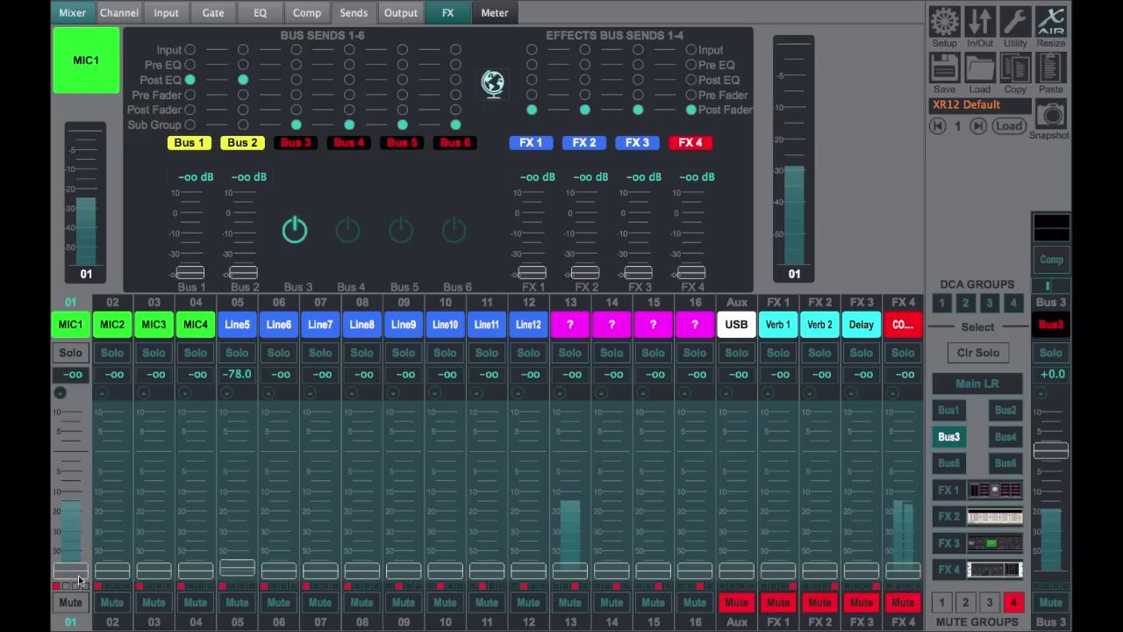
{"action": "left_click", "coordinate": [233, 582]}
{"action": "left_click_drag", "start_coordinate": [233, 582], "coordinate": [232, 586]}
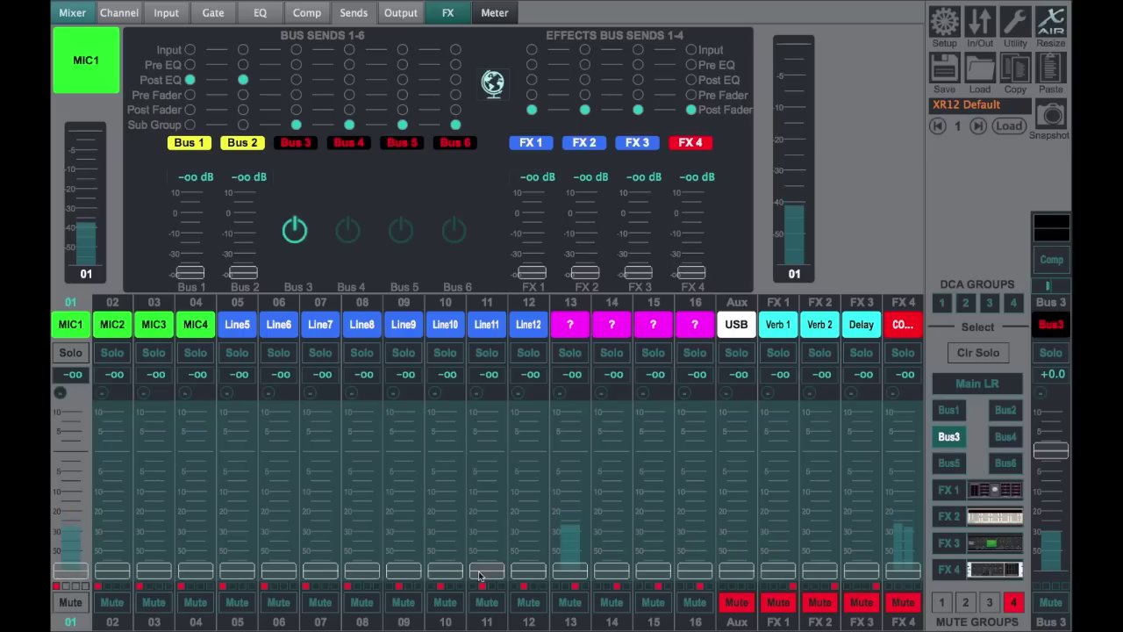
- Review MIC1's output and bus sends pages, then return to the mixer overview
{"action": "left_click", "coordinate": [72, 13]}
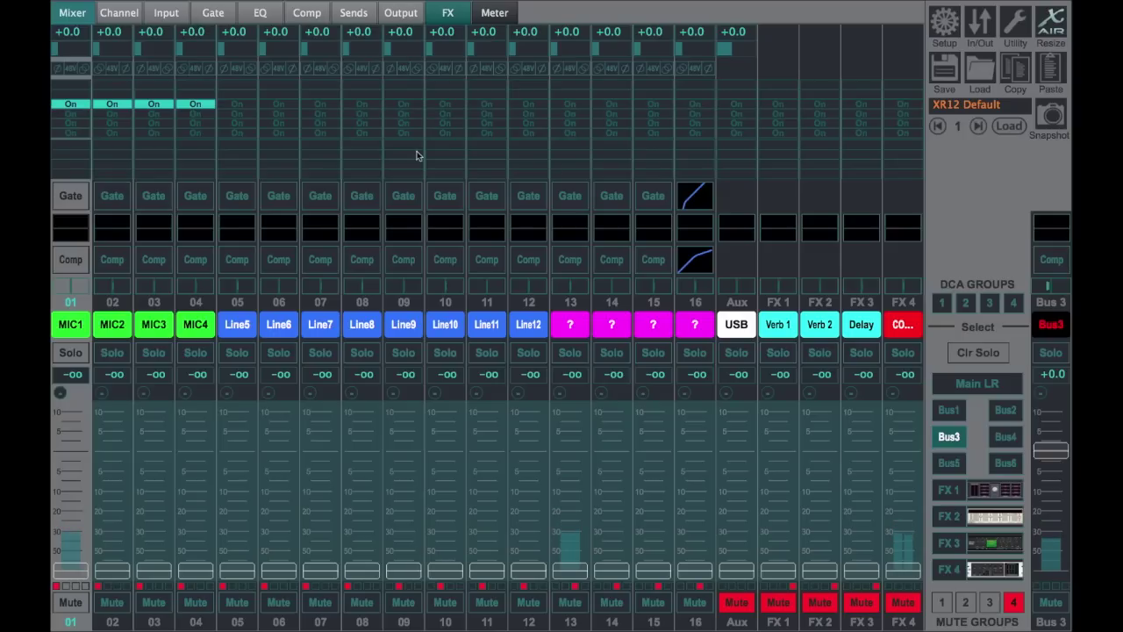
{"action": "left_click", "coordinate": [401, 13]}
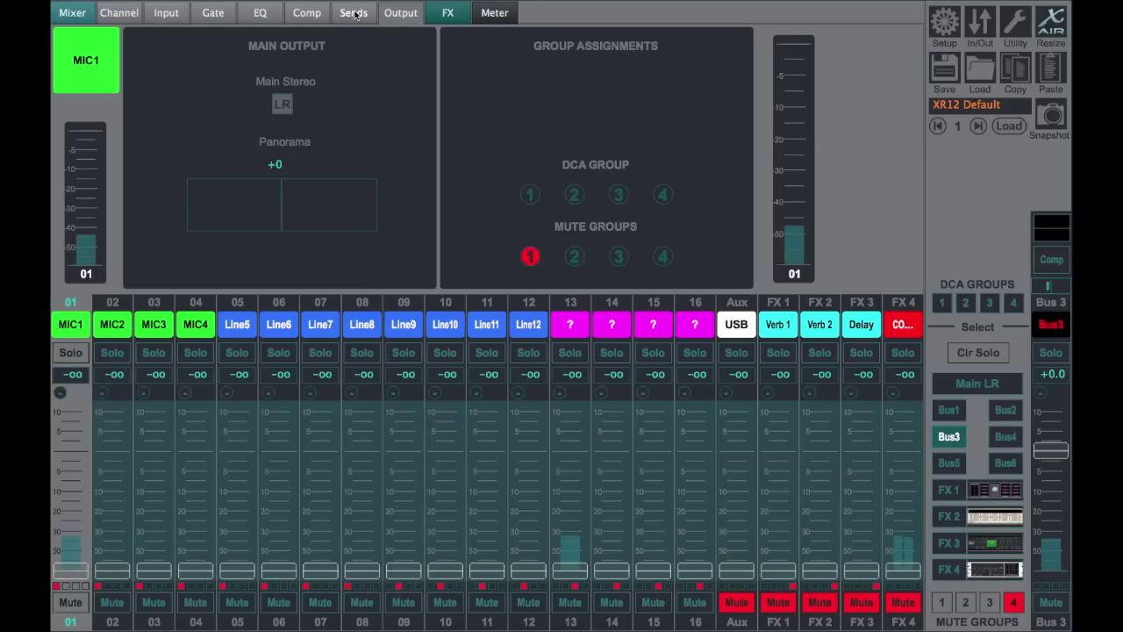
{"action": "left_click", "coordinate": [355, 13]}
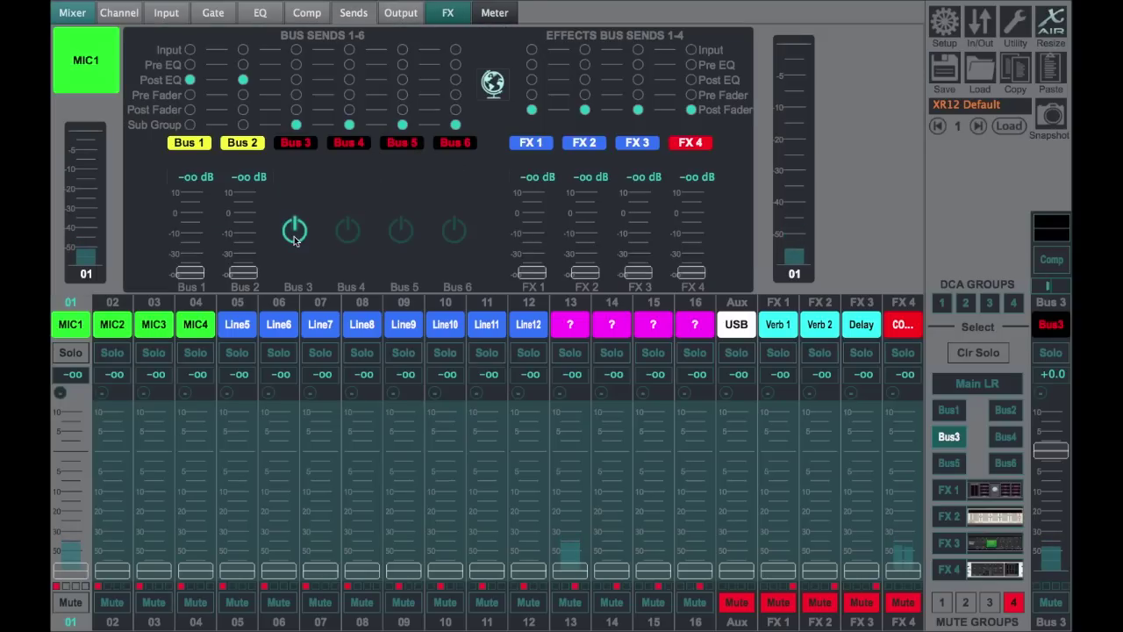
{"action": "left_click", "coordinate": [73, 13]}
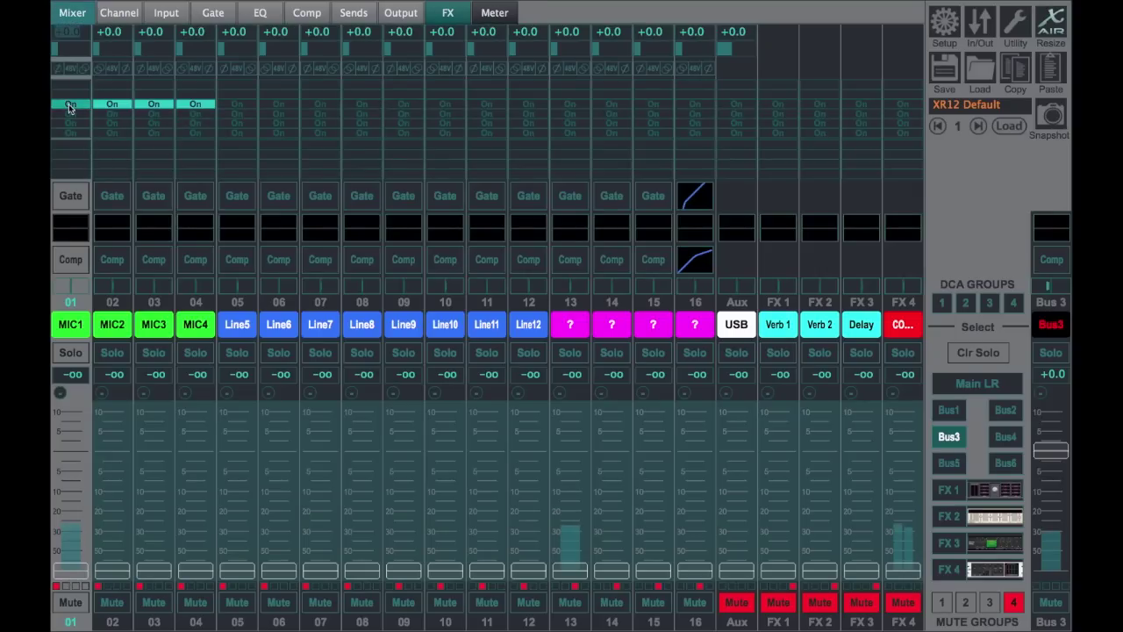
- Switch channel 1's On setting off and back on
{"action": "left_click", "coordinate": [70, 105]}
{"action": "left_click", "coordinate": [72, 106]}
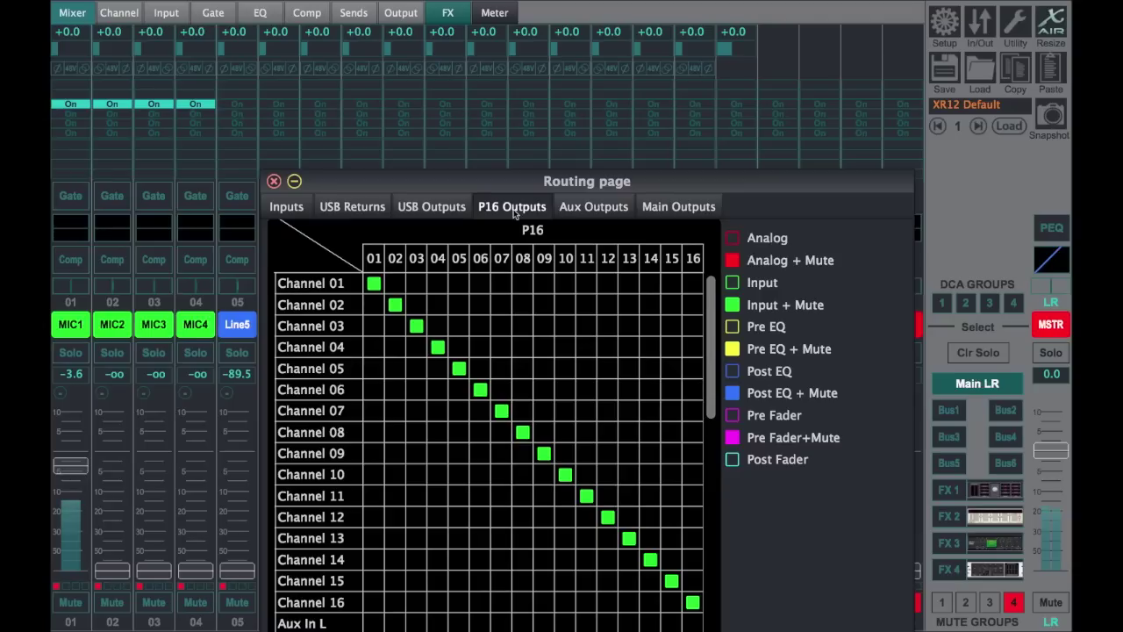
- Look through the USB Outputs, USB Returns and Aux Outputs routing, then close the Routing page
{"action": "left_click", "coordinate": [451, 213]}
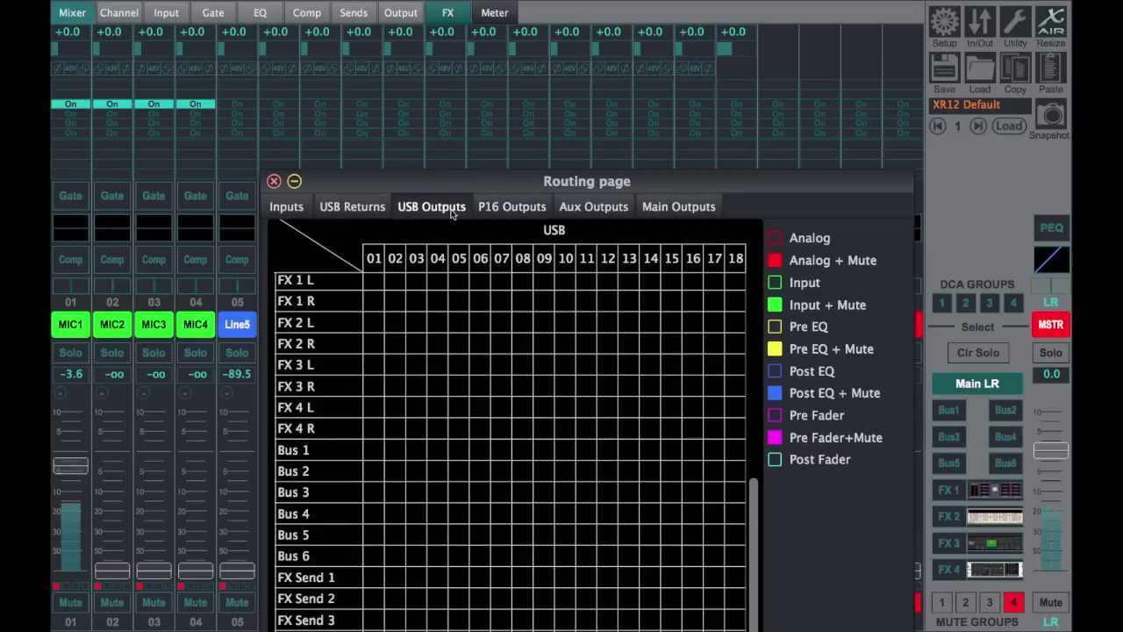
{"action": "left_click", "coordinate": [360, 209]}
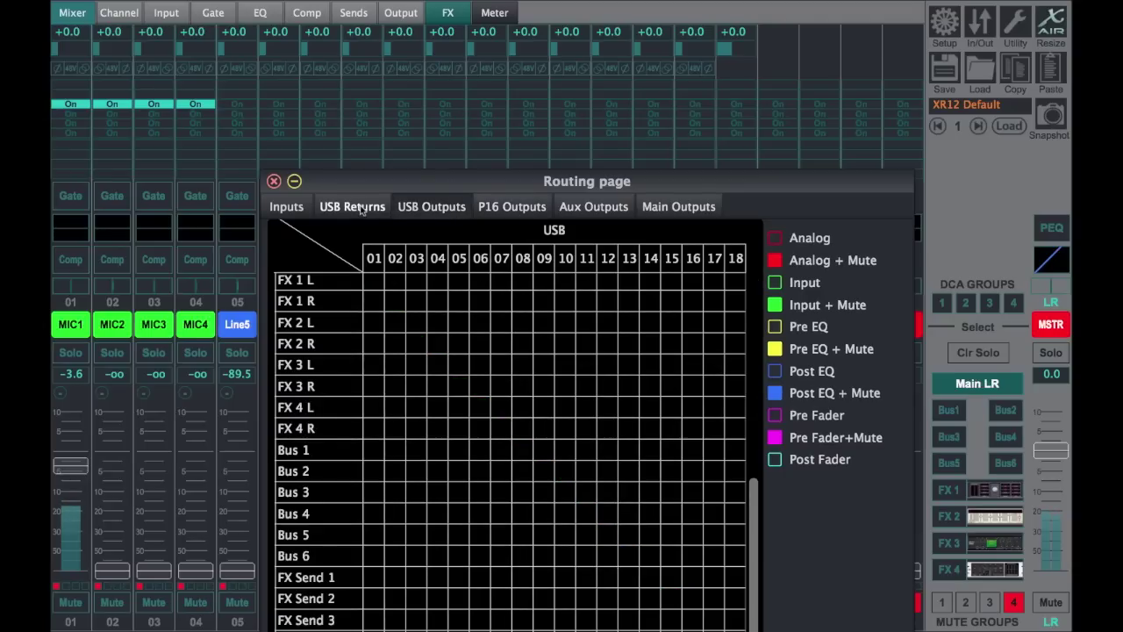
{"action": "left_click", "coordinate": [432, 211]}
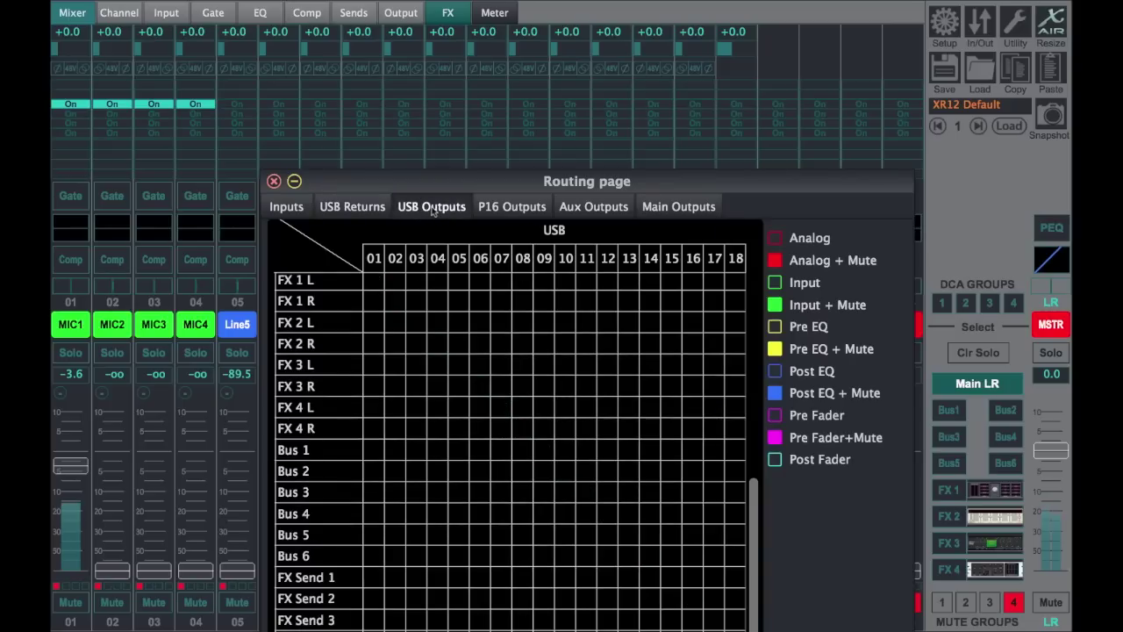
{"action": "left_click", "coordinate": [366, 208]}
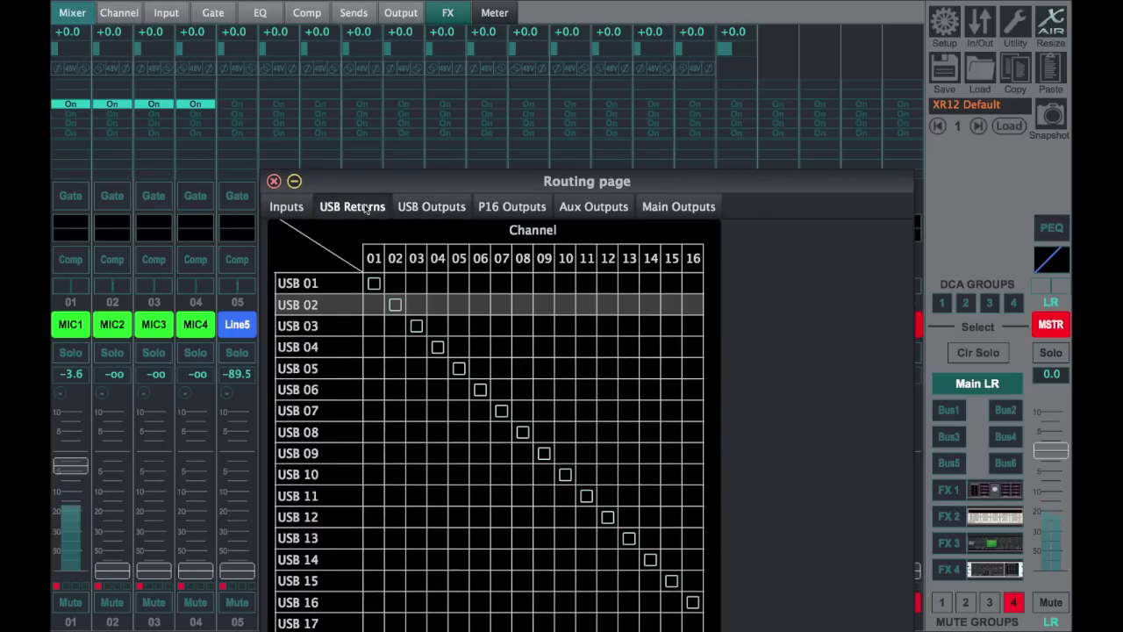
{"action": "left_click", "coordinate": [582, 210]}
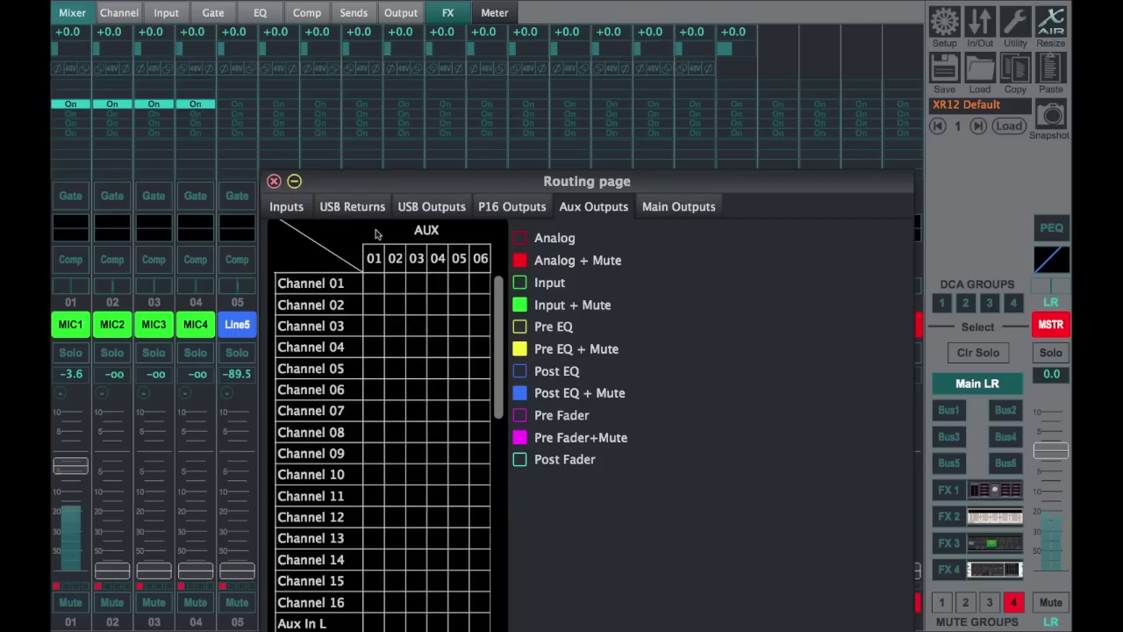
{"action": "left_click", "coordinate": [356, 209]}
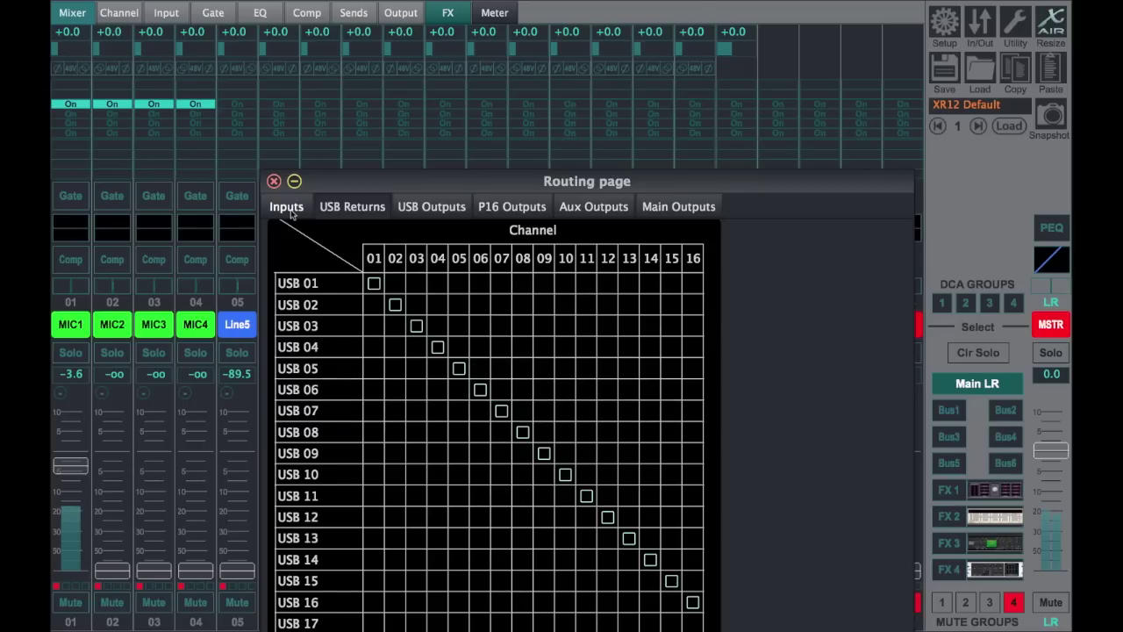
{"action": "left_click", "coordinate": [273, 181]}
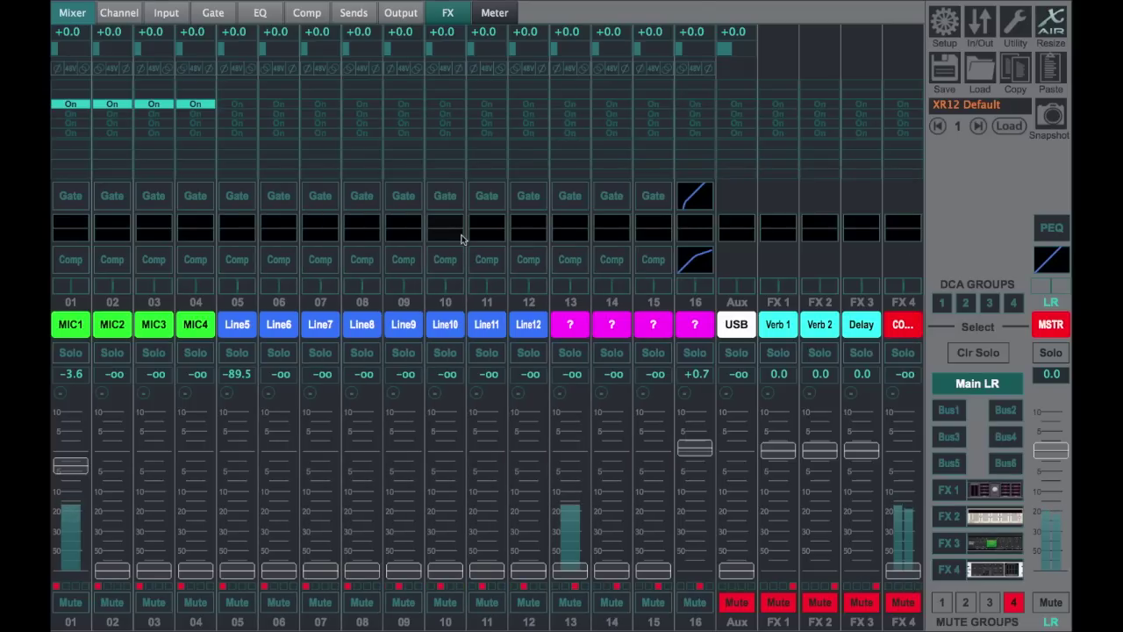